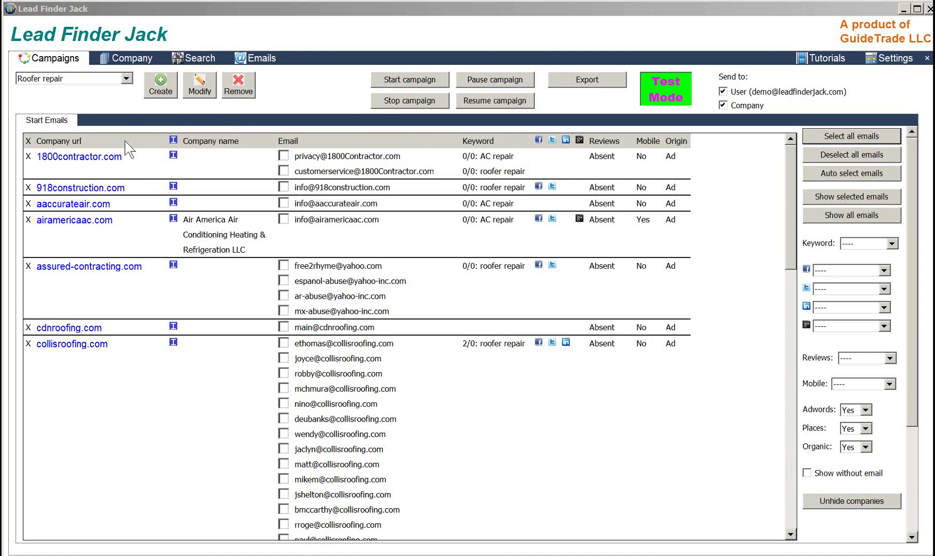
# Step: Create a new campaign and name it "Well Pump"
pyautogui.click(161, 84)
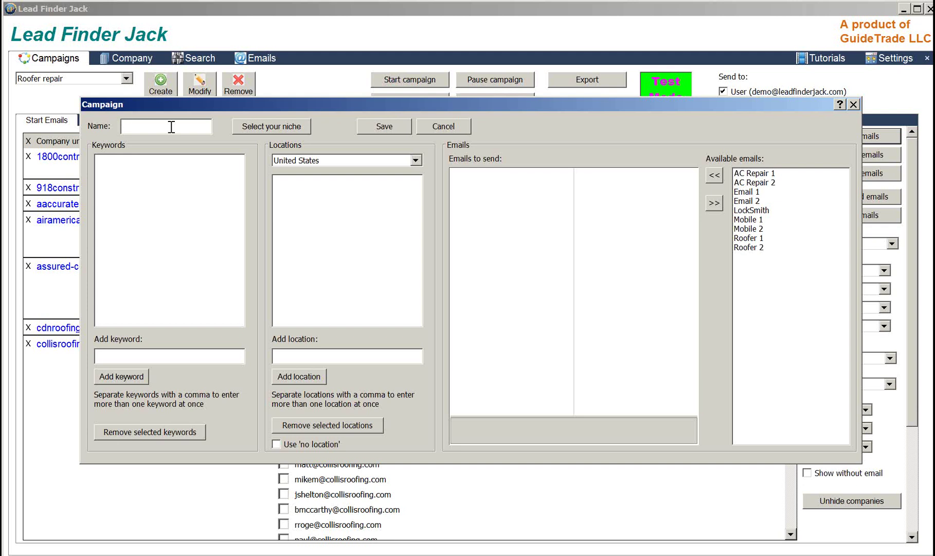
pyautogui.write('W')
pyautogui.write('ed')
pyautogui.press('BackSpace')
pyautogui.write('ll Pump')
# Step: Add the keyword "well pump repair" to the campaign
pyautogui.click(143, 357)
pyautogui.write('Well')
pyautogui.press('BackSpace')
pyautogui.press('BackSpace')
pyautogui.press('BackSpace')
pyautogui.press('BackSpace')
pyautogui.write('well')
pyautogui.write('pump repair')
pyautogui.click(126, 382)
# Step: Add the keyword "well pump fix" to the campaign
pyautogui.press('BackSpace')
pyautogui.press('BackSpace')
pyautogui.press('BackSpace')
pyautogui.press('BackSpace')
pyautogui.press('BackSpace')
pyautogui.press('BackSpace')
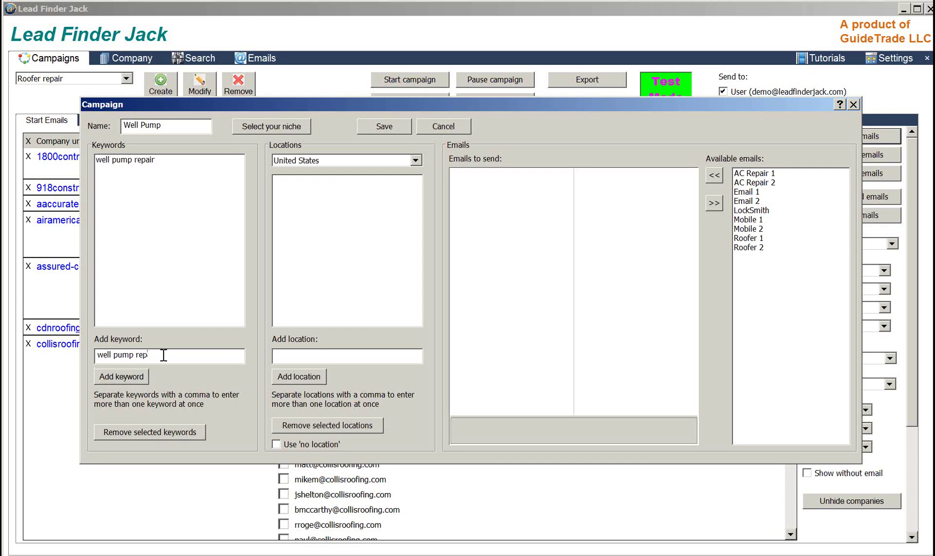
pyautogui.write('fix')
pyautogui.click(145, 378)
# Step: Add the keyword "well pump problem" to the campaign
pyautogui.press('BackSpace')
pyautogui.press('BackSpace')
pyautogui.press('BackSpace')
pyautogui.write('problenm')
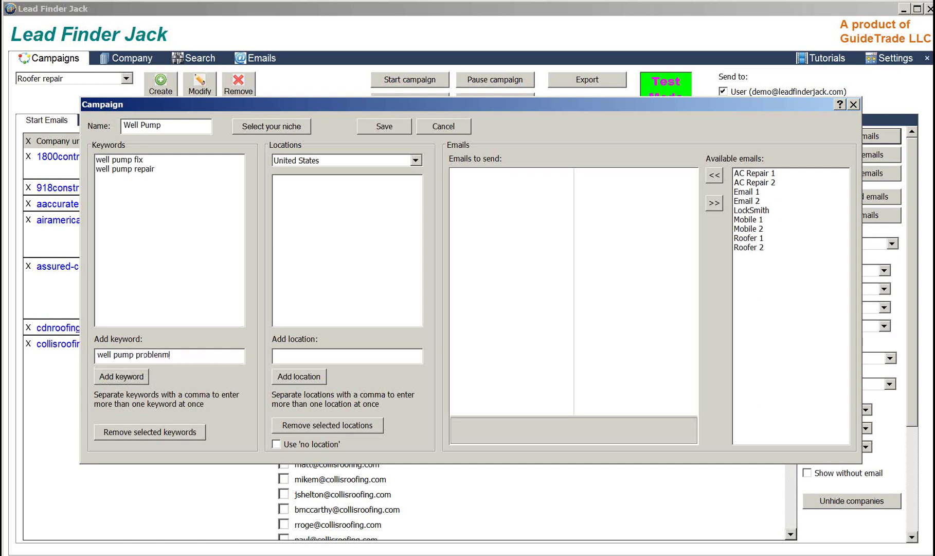
pyautogui.press('BackSpace')
pyautogui.press('BackSpace')
pyautogui.write('m')
pyautogui.click(113, 378)
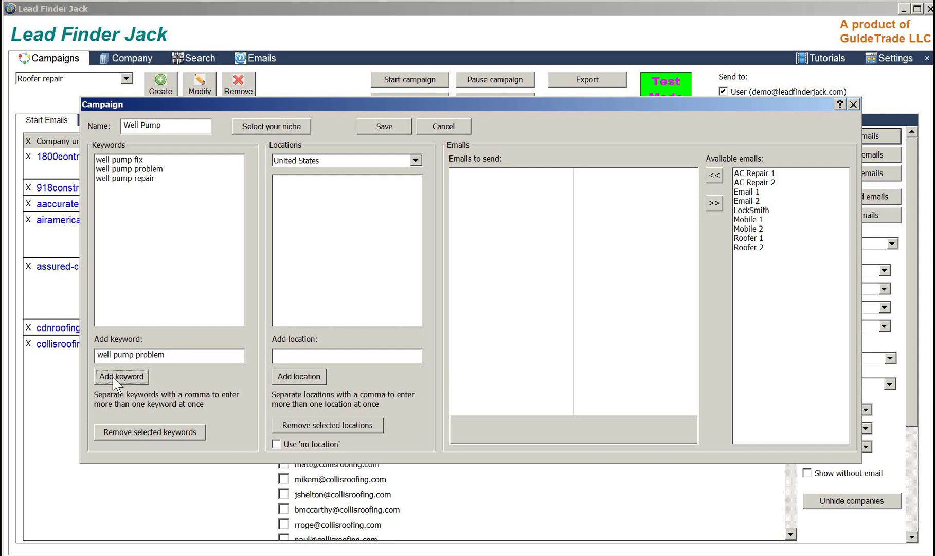
# Step: Add the keyword "well pump installation" to the campaign
pyautogui.click(175, 352)
pyautogui.press('BackSpace')
pyautogui.press('BackSpace')
pyautogui.press('BackSpace')
pyautogui.press('BackSpace')
pyautogui.press('BackSpace')
pyautogui.press('BackSpace')
pyautogui.press('BackSpace')
pyautogui.write('installation')
pyautogui.click(141, 377)
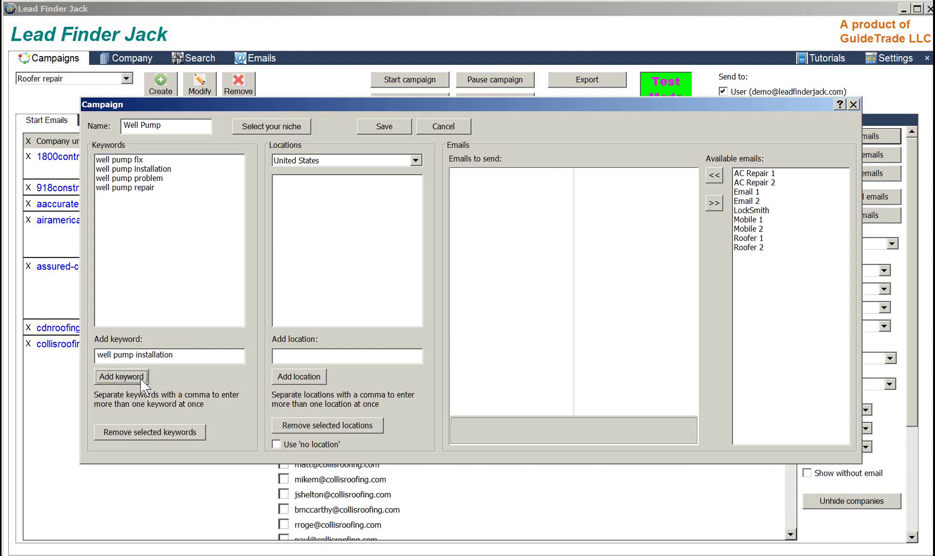
# Step: Add the keyword "well pump service" to the campaign
pyautogui.click(183, 356)
pyautogui.press('BackSpace')
pyautogui.press('BackSpace')
pyautogui.press('BackSpace')
pyautogui.press('BackSpace')
pyautogui.press('BackSpace')
pyautogui.press('BackSpace')
pyautogui.press('BackSpace')
pyautogui.press('BackSpace')
pyautogui.press('BackSpace')
pyautogui.press('BackSpace')
pyautogui.press('BackSpace')
pyautogui.press('BackSpace')
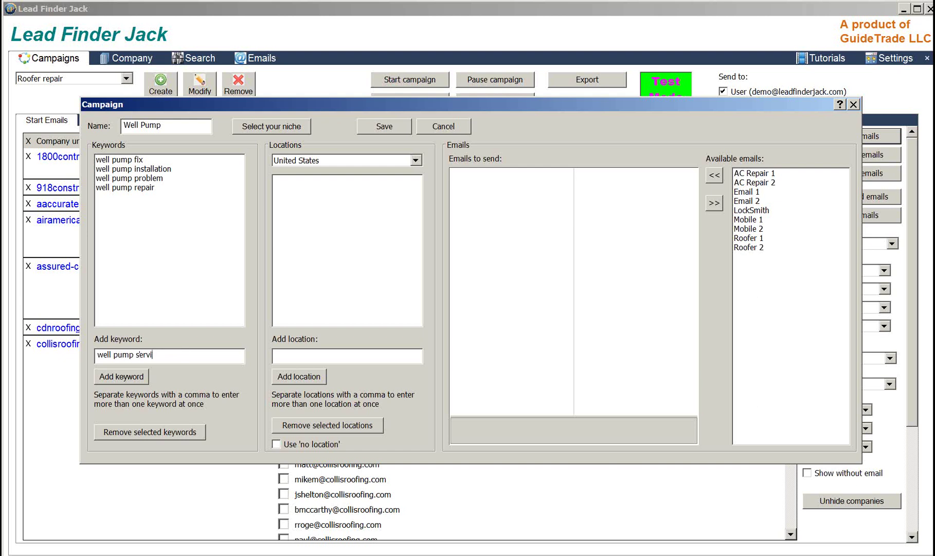
pyautogui.click(108, 376)
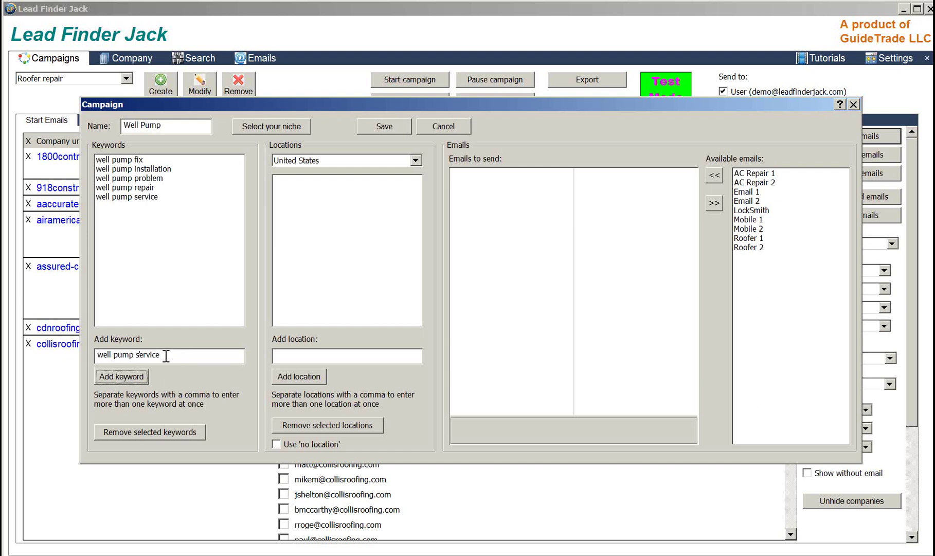
# Step: Add the keyword "well pump replacement" to the campaign
pyautogui.press('BackSpace')
pyautogui.press('BackSpace')
pyautogui.write('pl')
pyautogui.press('BackSpace')
pyautogui.press('BackSpace')
pyautogui.press('BackSpace')
pyautogui.write('emen')
pyautogui.click(134, 376)
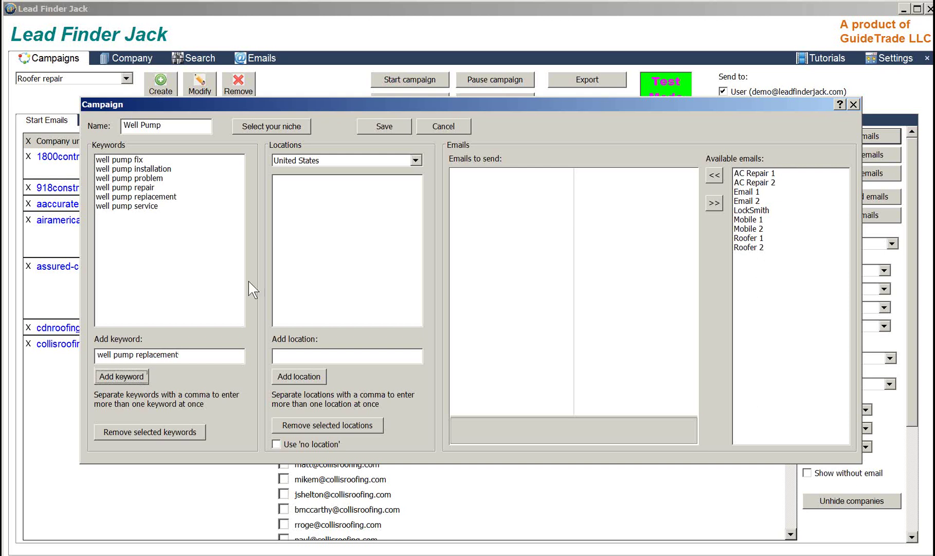
# Step: Add "boca raton" and "dallas" as the campaign's United States locations
pyautogui.click(286, 356)
pyautogui.write('boca raton')
pyautogui.click(298, 379)
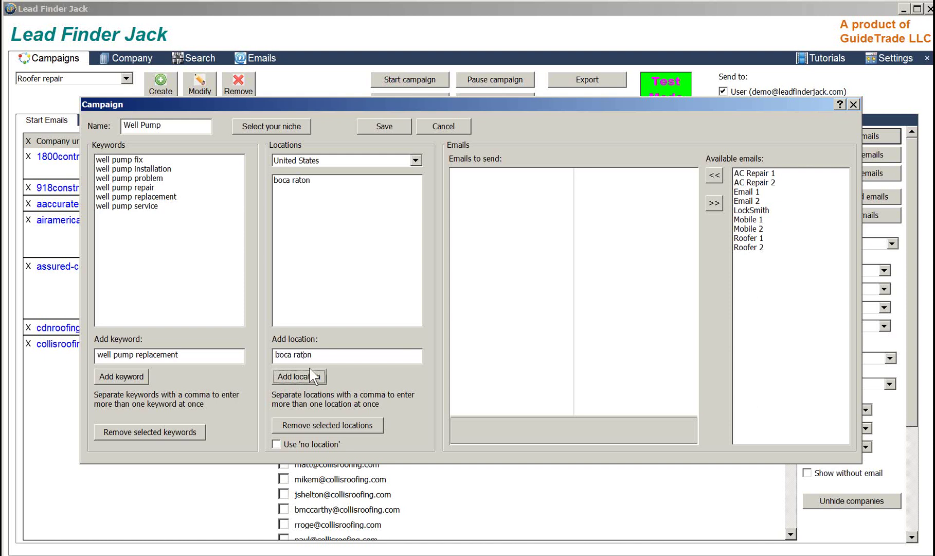
pyautogui.moveTo(324, 355); pyautogui.dragTo(250, 356)
pyautogui.write('dallas')
pyautogui.click(313, 381)
# Step: Add "new port beach va" as another campaign location
pyautogui.doubleClick(294, 356)
pyautogui.write('new port beach va')
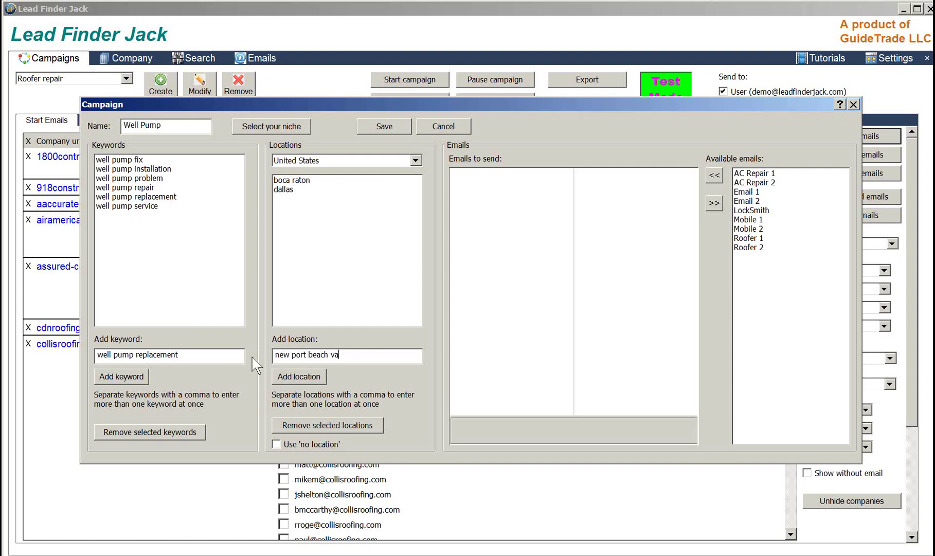
pyautogui.click(281, 379)
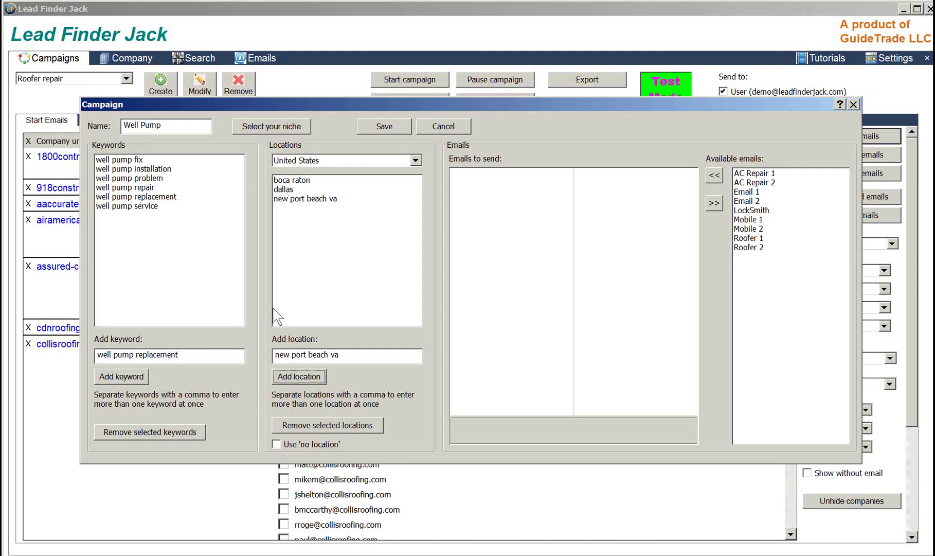
# Step: Replace the location "new port beach va" with "newport beach va" and save the campaign
pyautogui.click(299, 202)
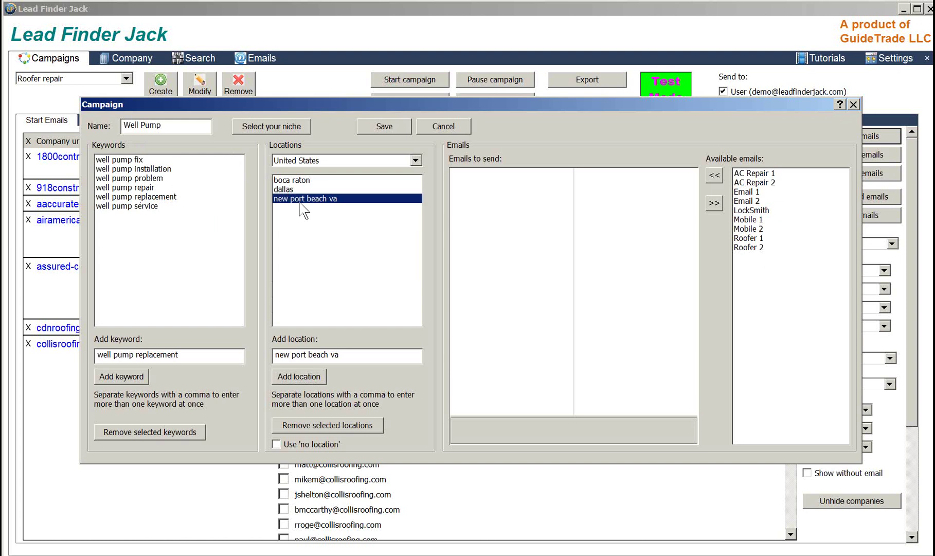
pyautogui.click(289, 358)
pyautogui.press('Delete')
pyautogui.click(300, 377)
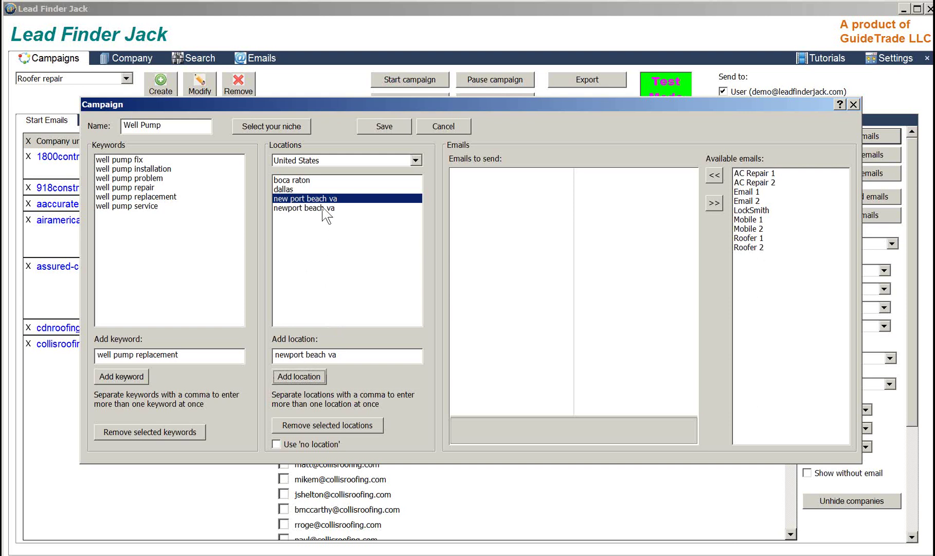
pyautogui.click(320, 426)
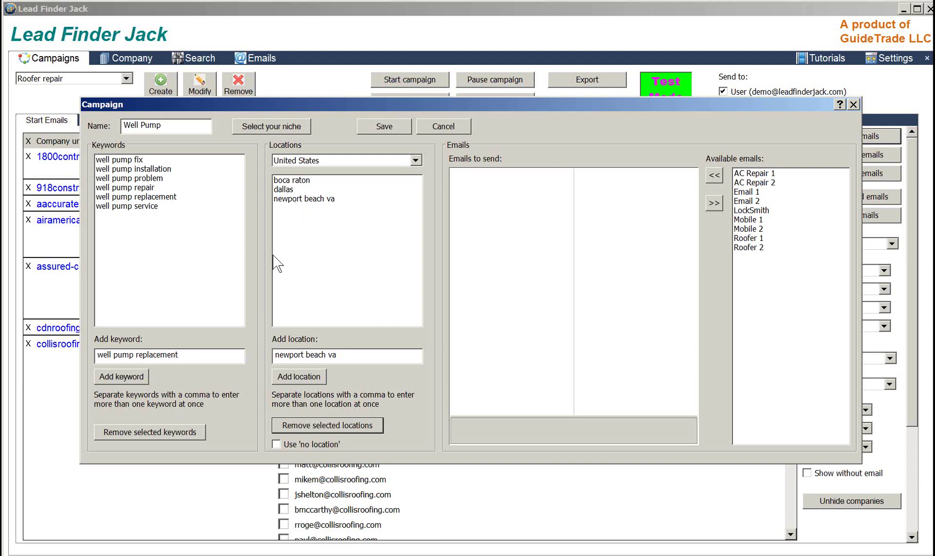
pyautogui.click(377, 125)
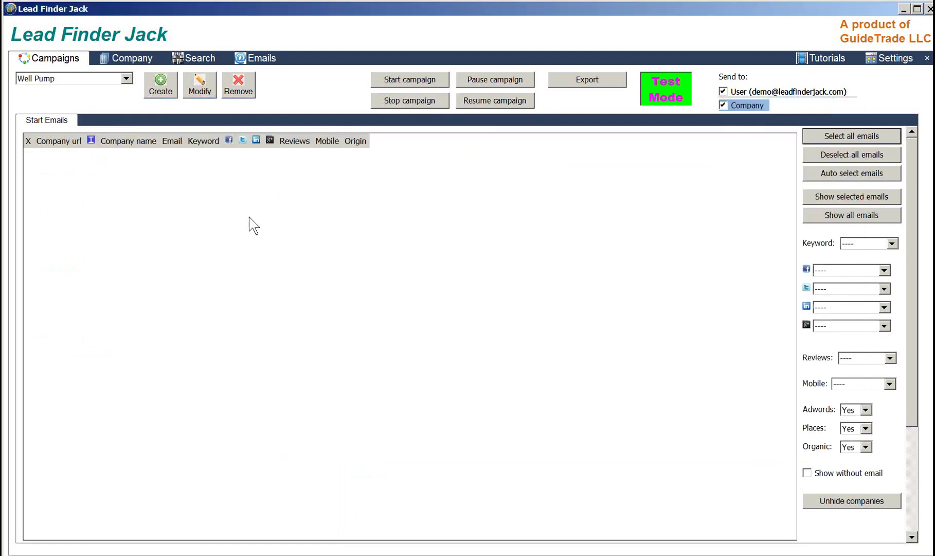
# Step: Start a Google ads lead search for the Well Pump campaign with database searching turned off
pyautogui.click(190, 58)
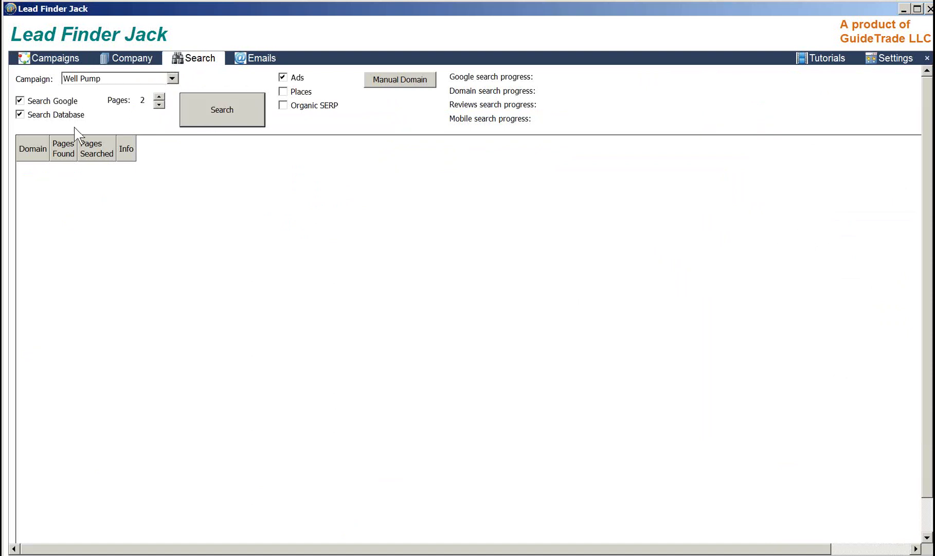
pyautogui.click(21, 115)
pyautogui.click(249, 115)
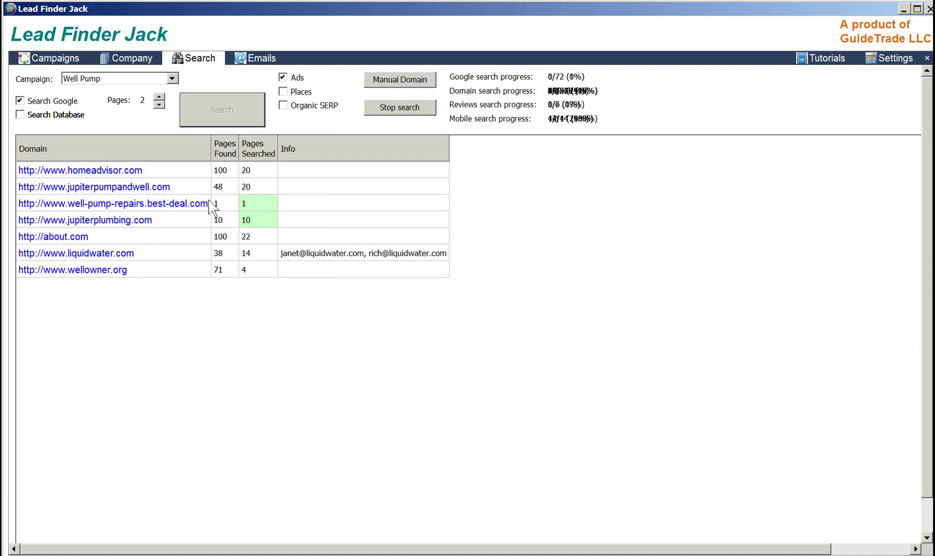
# Step: Review the Well Pump campaign's keyword and location settings, and close them without saving
pyautogui.click(58, 67)
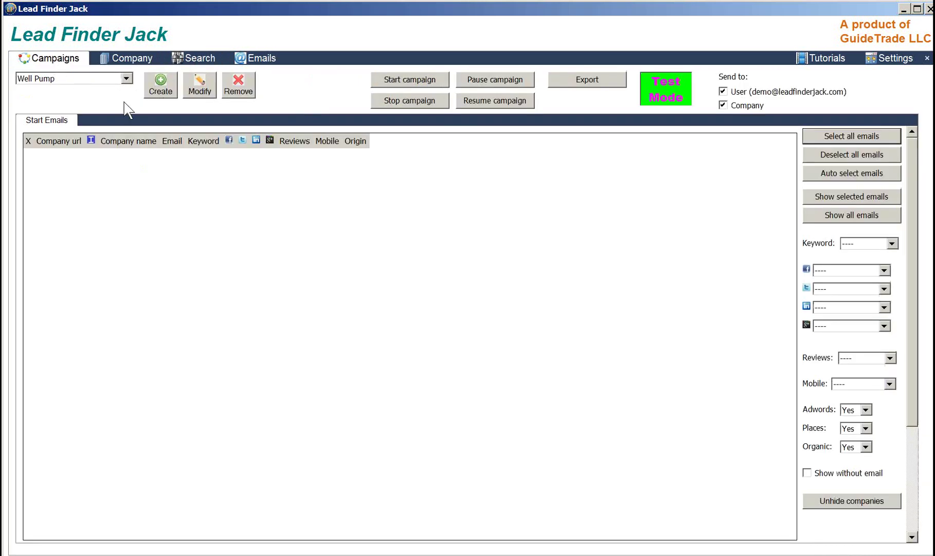
pyautogui.click(191, 98)
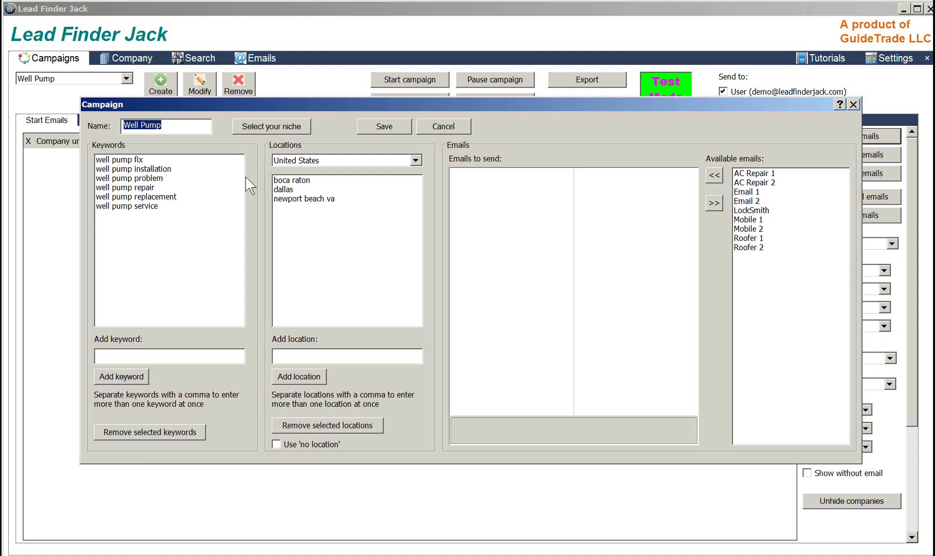
pyautogui.click(854, 104)
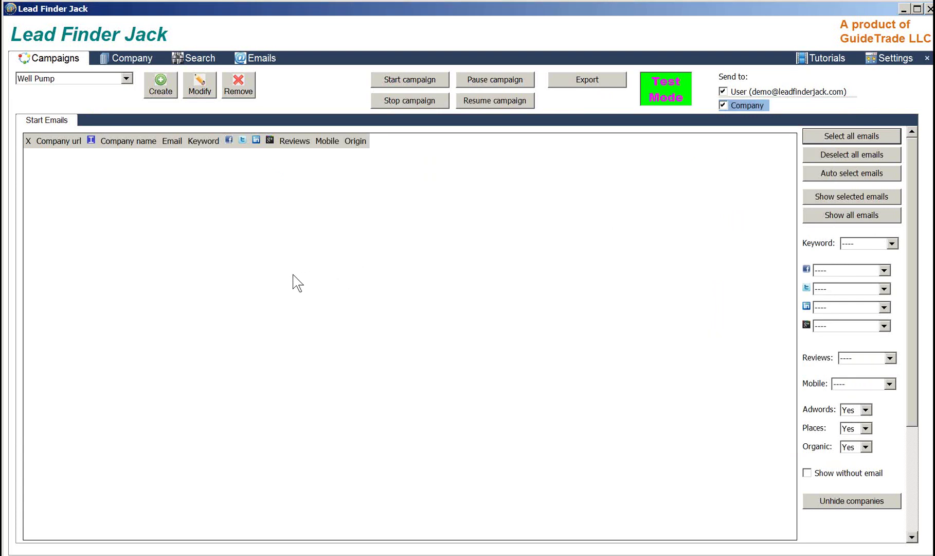
# Step: View the company details page and check the progress of the running Well Pump search
pyautogui.click(117, 60)
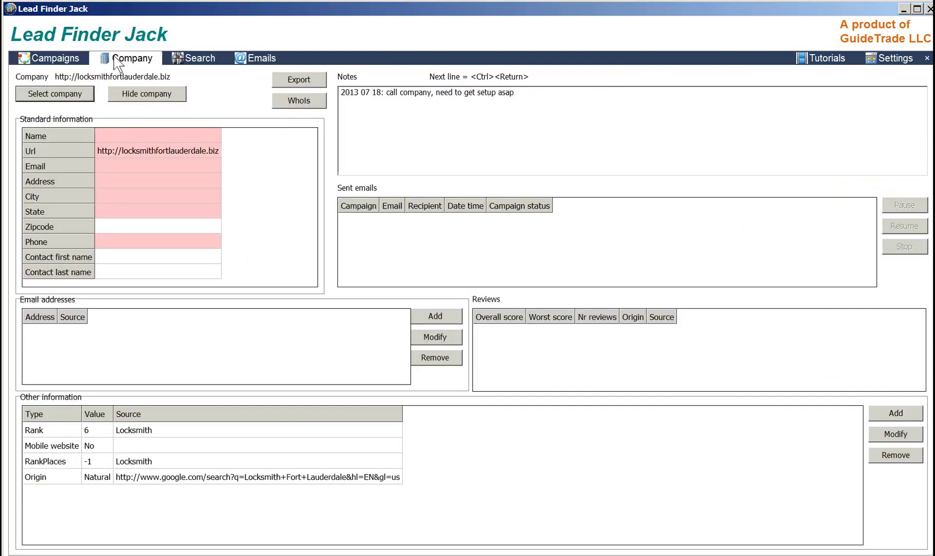
pyautogui.click(188, 61)
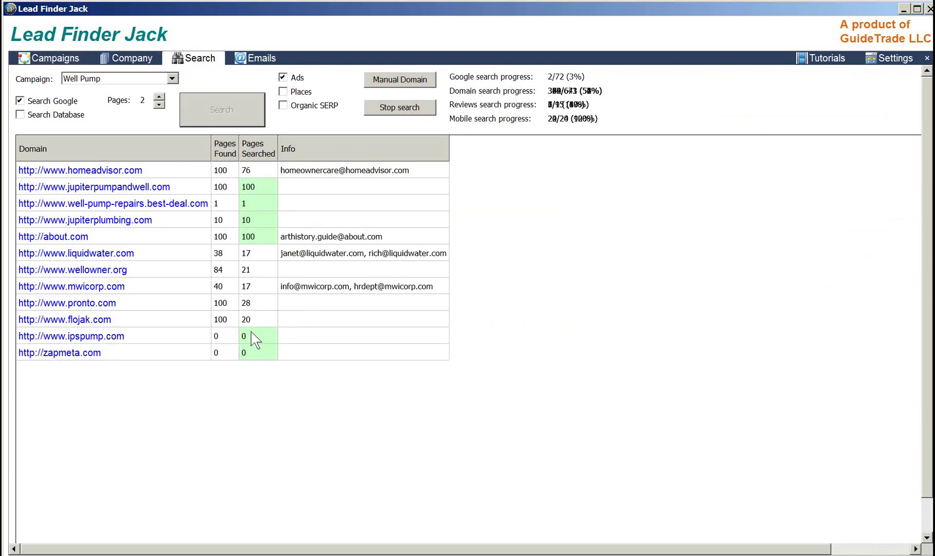
# Step: Open the AC Repair 1 email template for editing
pyautogui.click(242, 60)
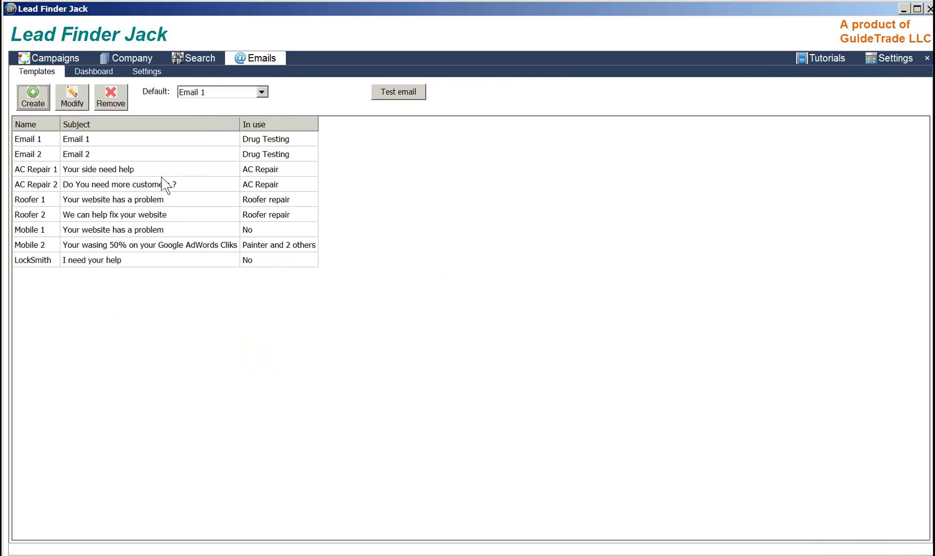
pyautogui.doubleClick(92, 177)
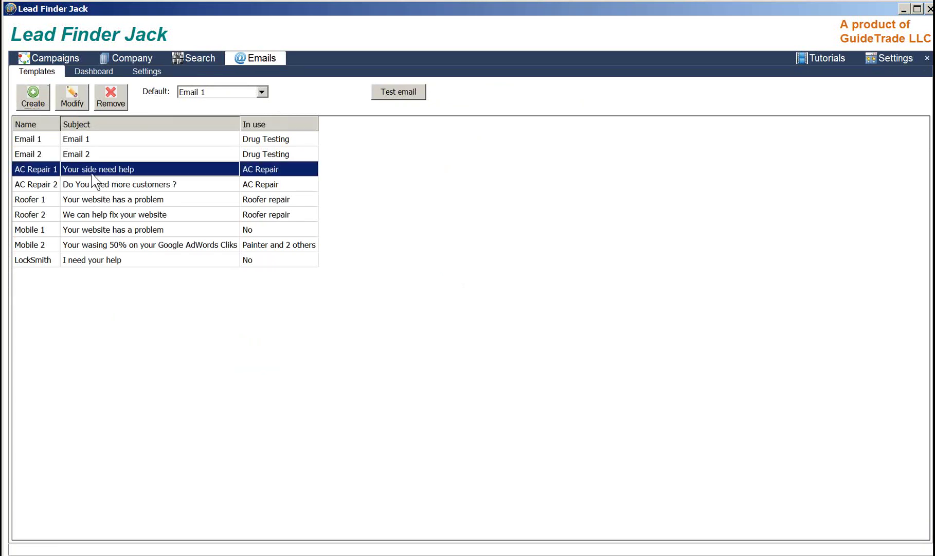
pyautogui.click(74, 106)
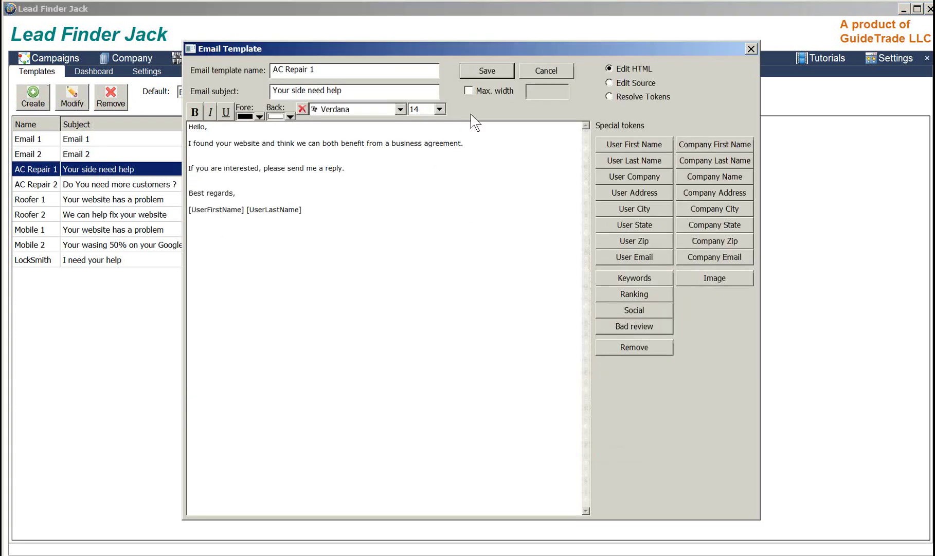
# Step: Enable the maximum width for the template, try a width of 300, and set it to 650
pyautogui.click(468, 91)
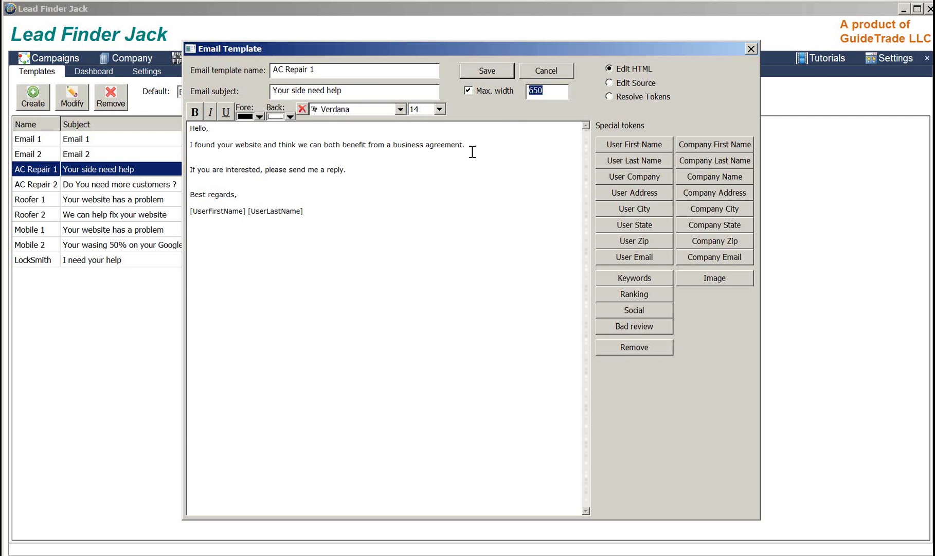
pyautogui.moveTo(548, 91); pyautogui.dragTo(512, 94)
pyautogui.write('300')
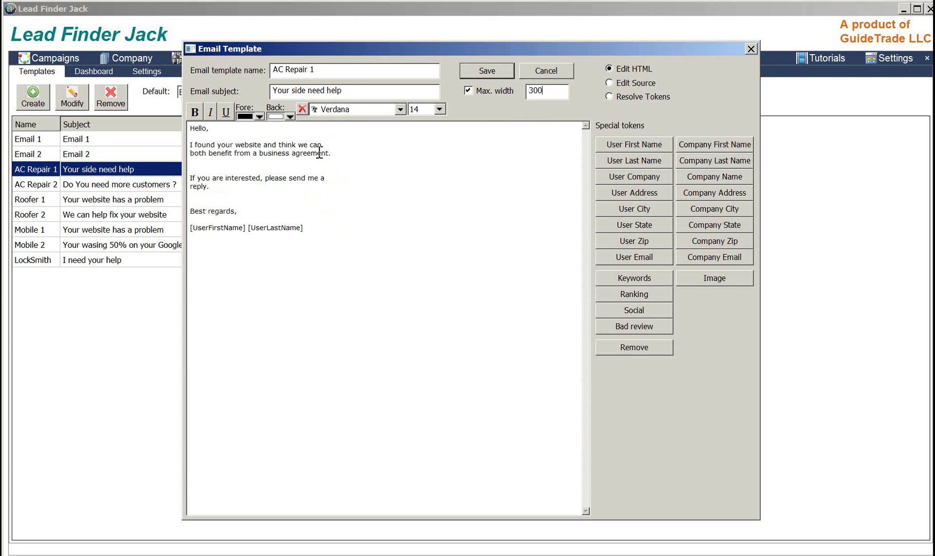
pyautogui.moveTo(549, 92); pyautogui.dragTo(519, 98)
pyautogui.write('650')
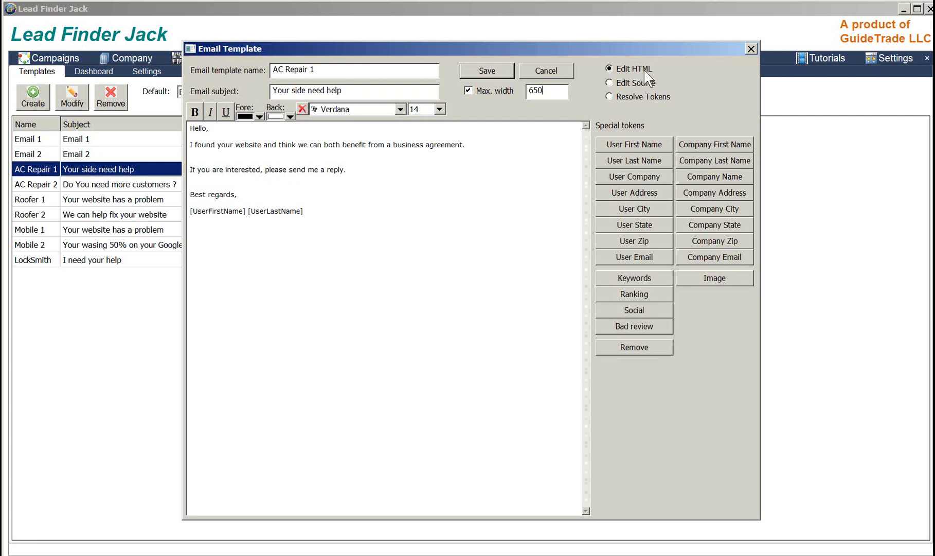
# Step: Inspect the template's source code, return to HTML editing, and close the template without saving
pyautogui.click(609, 83)
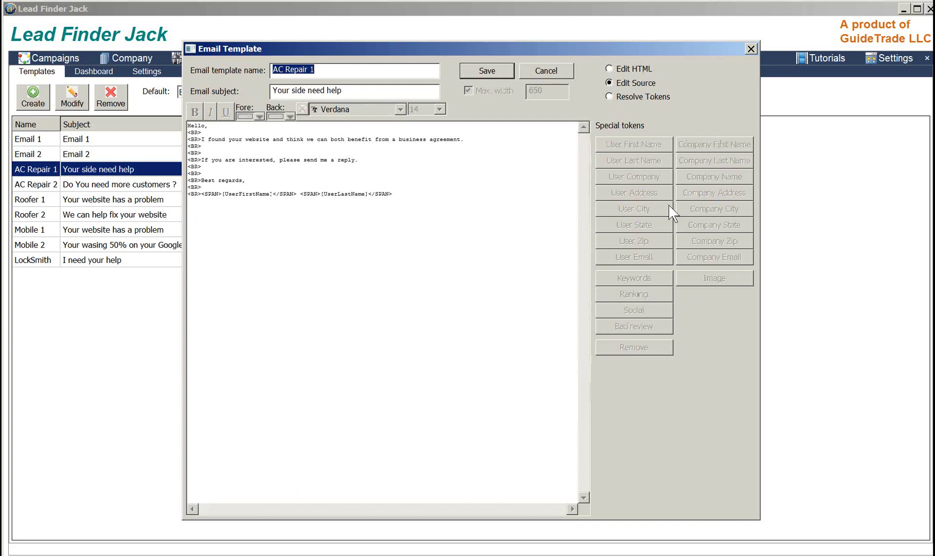
pyautogui.click(609, 68)
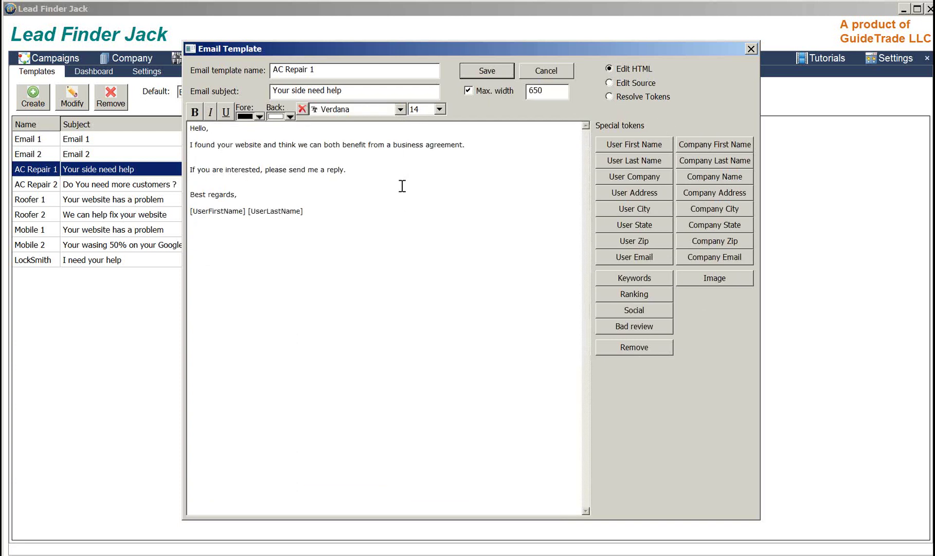
pyautogui.click(751, 48)
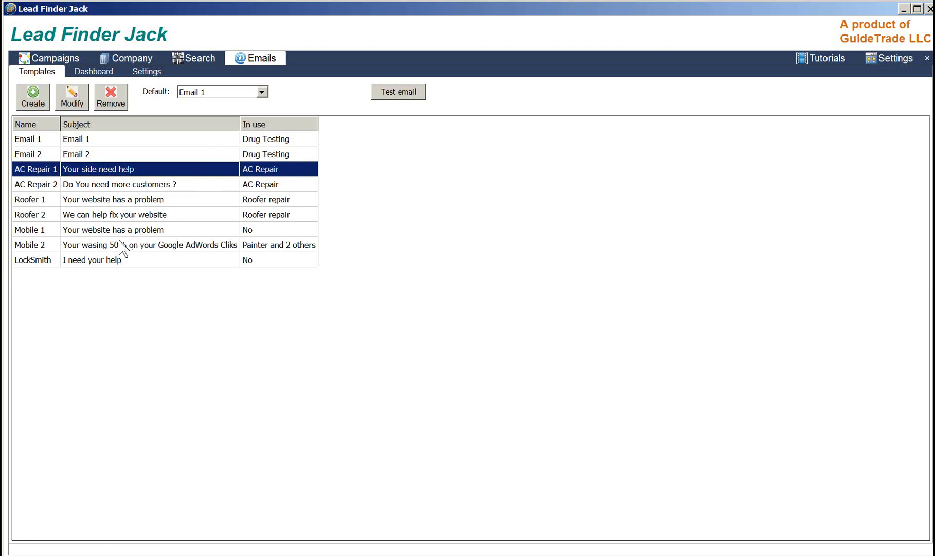
# Step: Examine the company, recipient and status entries of the sent emails in the email dashboard
pyautogui.click(93, 72)
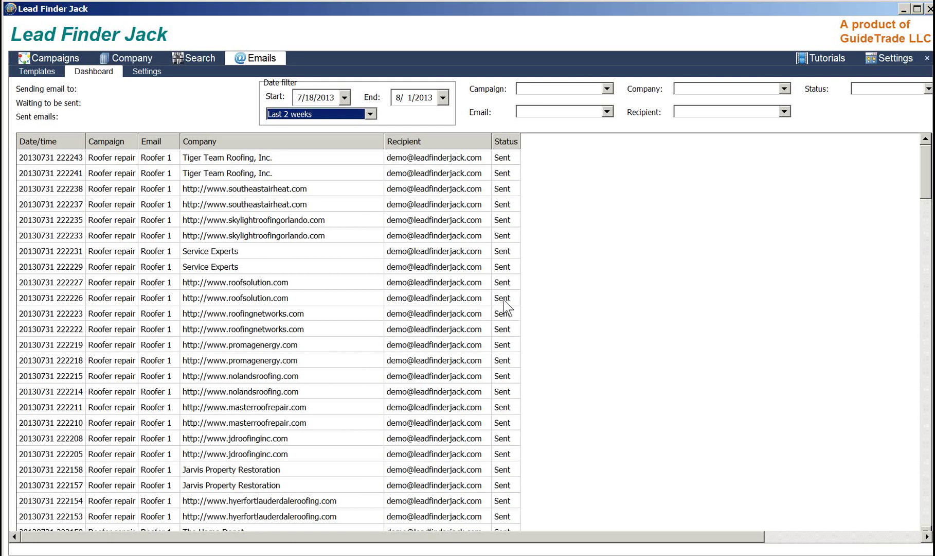
pyautogui.click(408, 283)
pyautogui.click(262, 283)
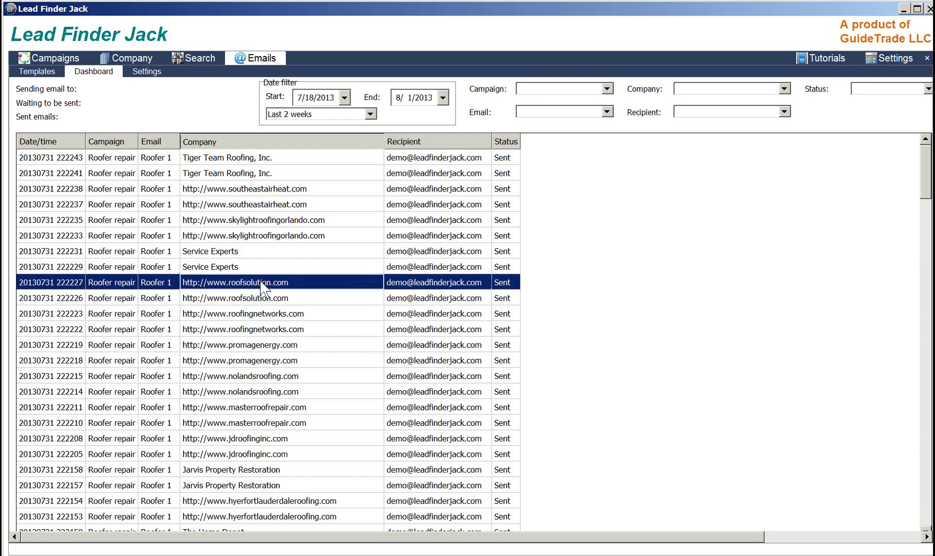
pyautogui.click(410, 284)
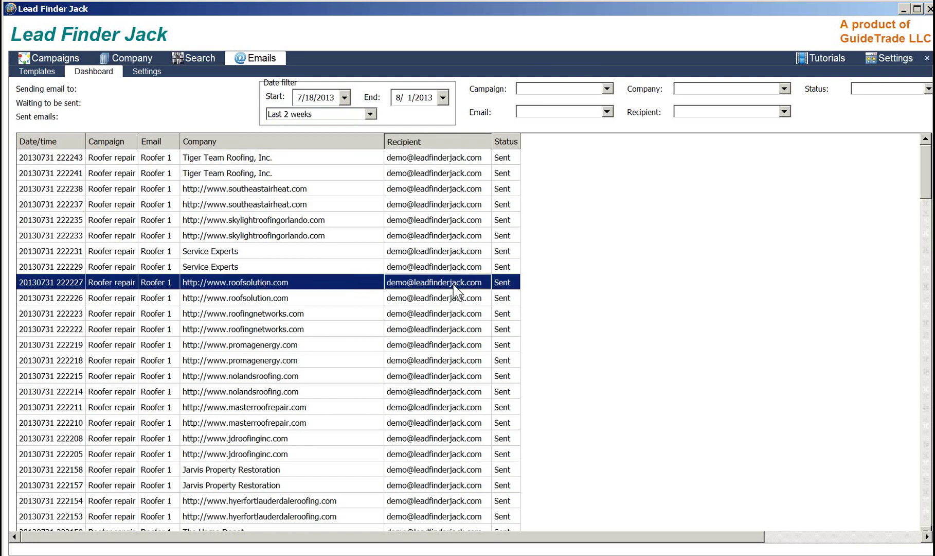
pyautogui.scroll(-2, 494, 314)
pyautogui.scroll(2, 509, 301)
pyautogui.click(427, 206)
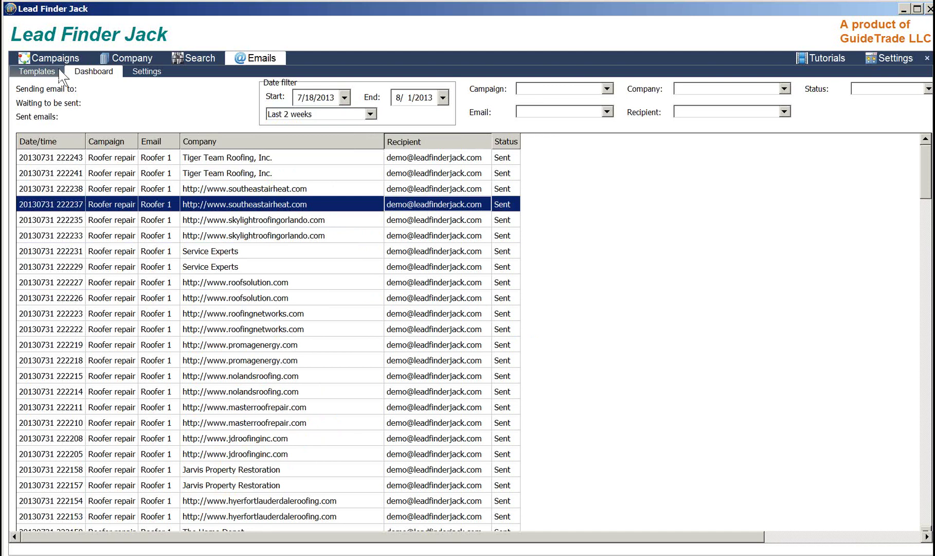
# Step: Add Cuba to the preselected countries in the program settings and confirm
pyautogui.click(183, 60)
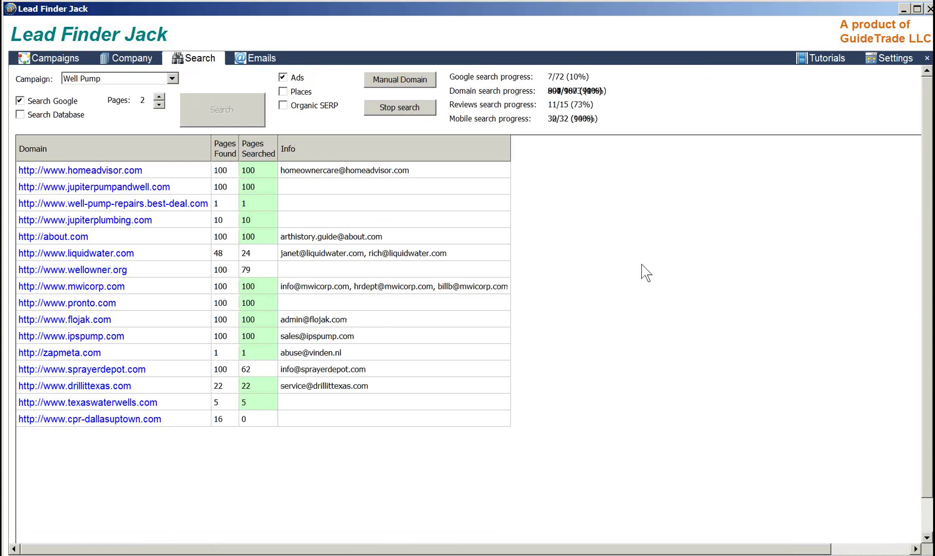
pyautogui.click(881, 58)
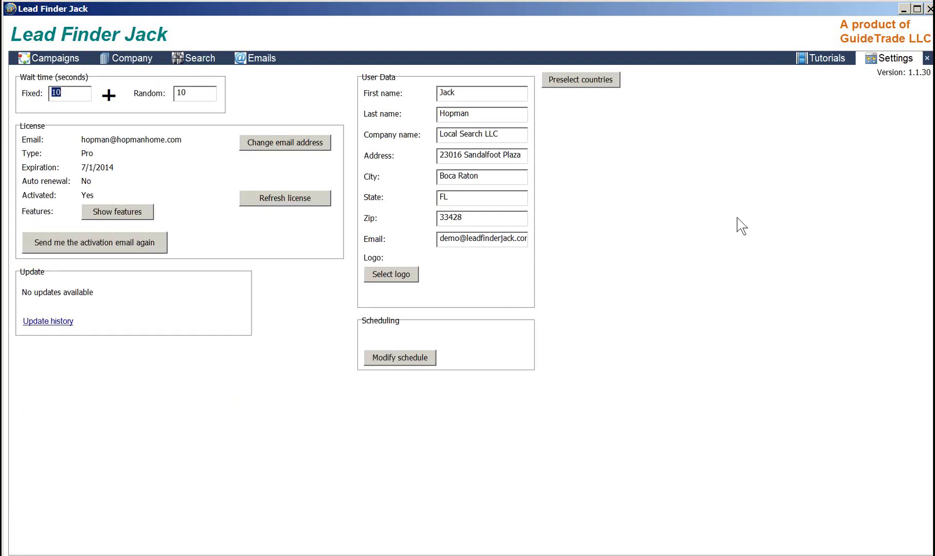
pyautogui.click(576, 82)
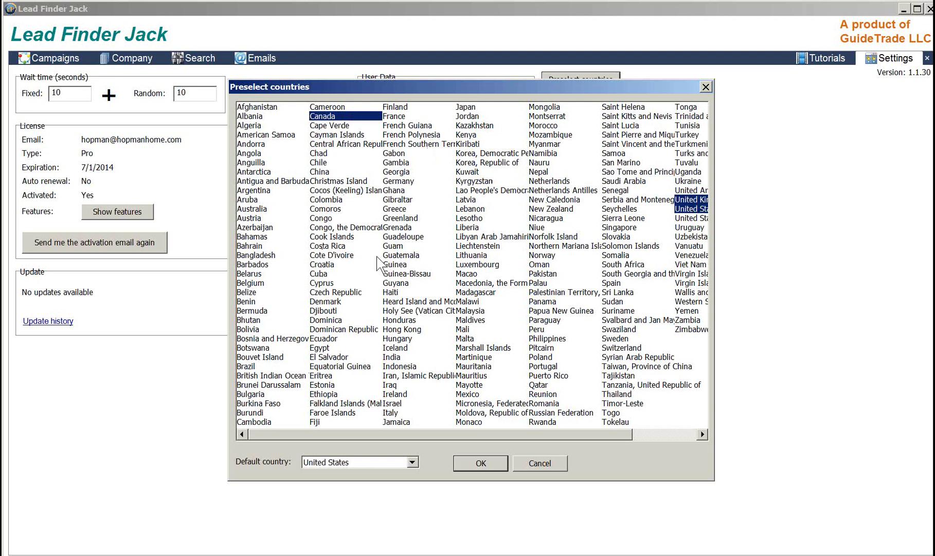
pyautogui.click(321, 274)
pyautogui.click(481, 464)
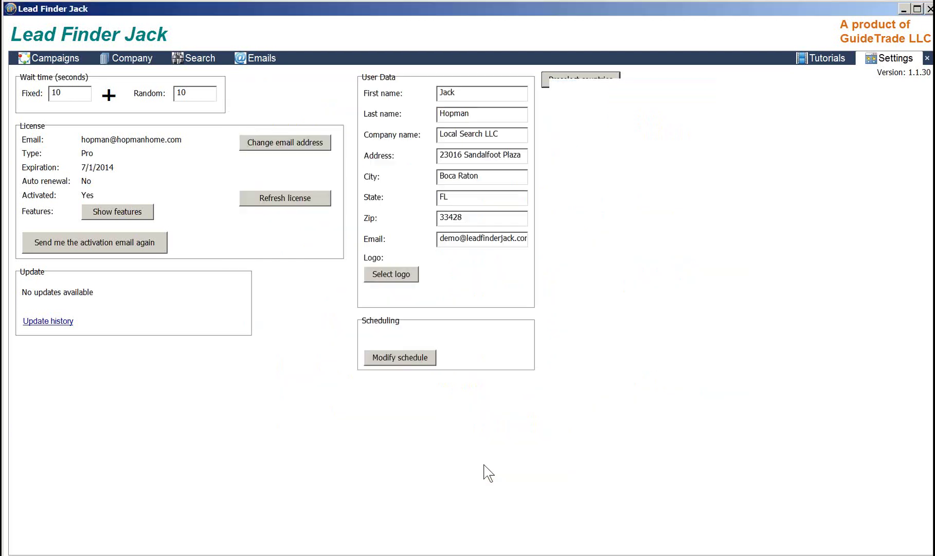
# Step: Open the Well Pump campaign for modification, review its country choices, keep United States selected, and close it without saving
pyautogui.click(37, 57)
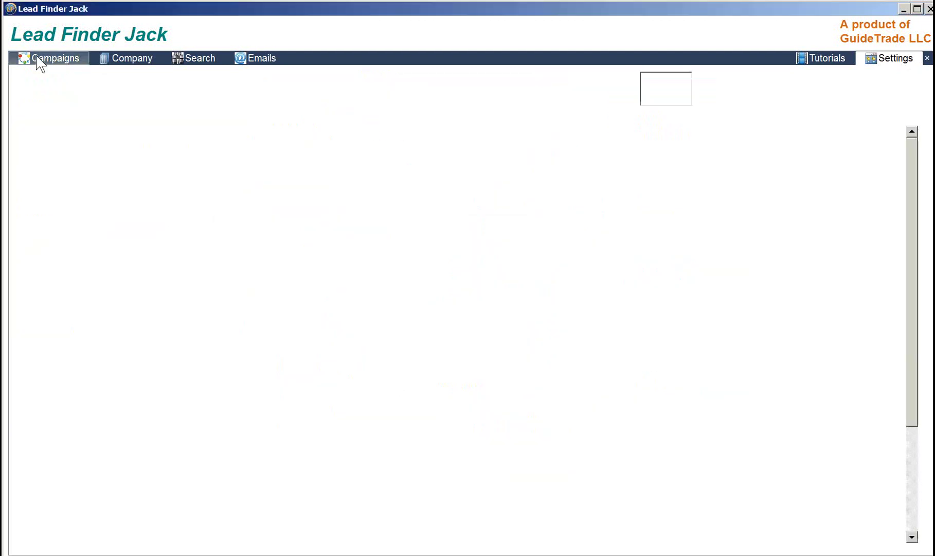
pyautogui.click(196, 92)
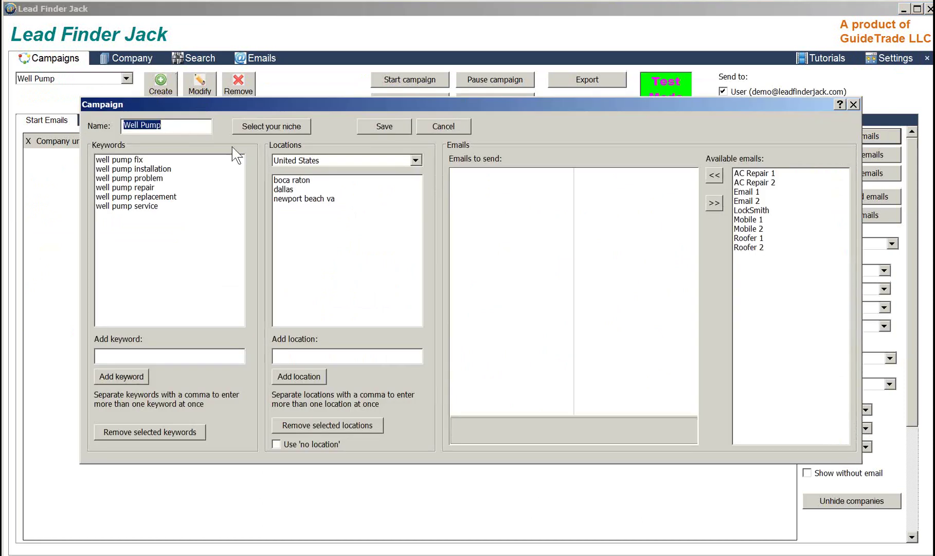
pyautogui.click(415, 160)
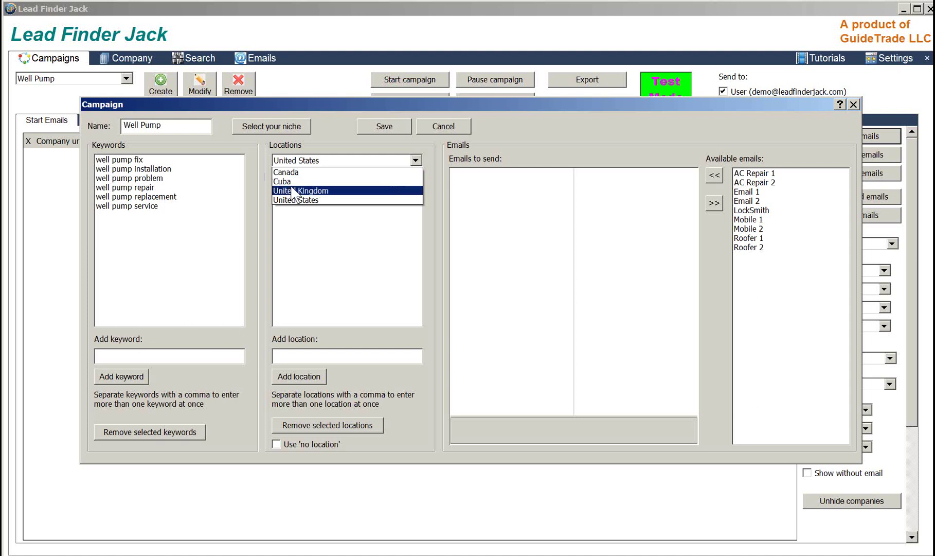
pyautogui.click(296, 200)
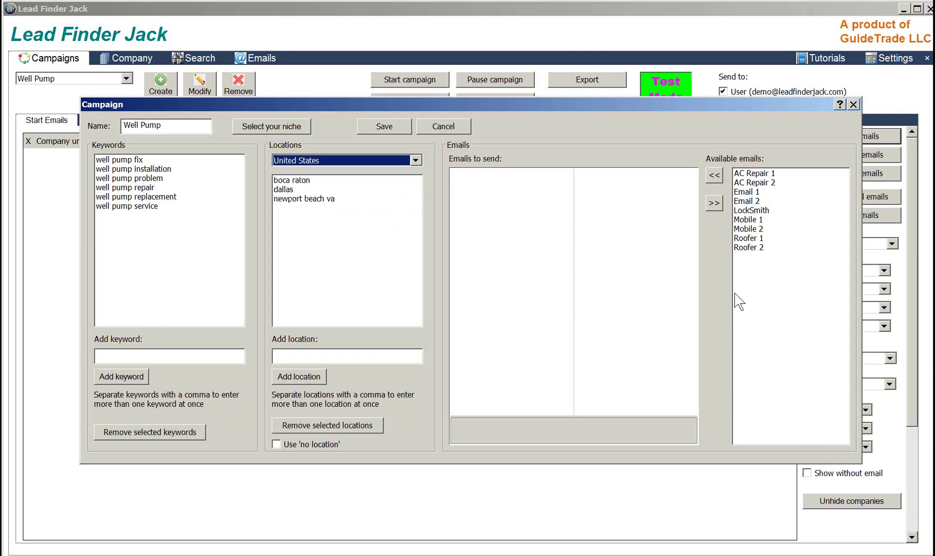
pyautogui.click(852, 109)
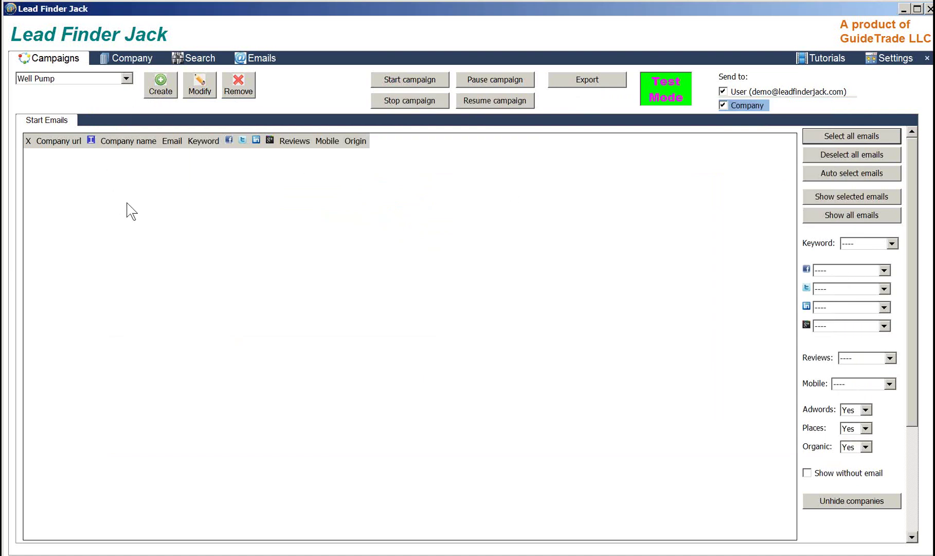
# Step: Switch to the Roofer repair campaign and back to Well Pump to reload its list of found companies
pyautogui.click(126, 78)
pyautogui.click(49, 166)
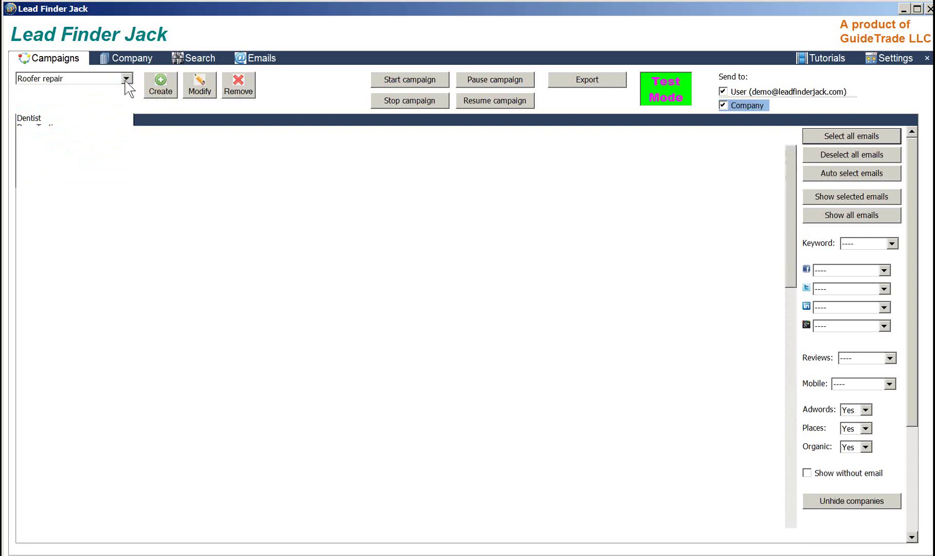
pyautogui.click(126, 79)
pyautogui.click(127, 78)
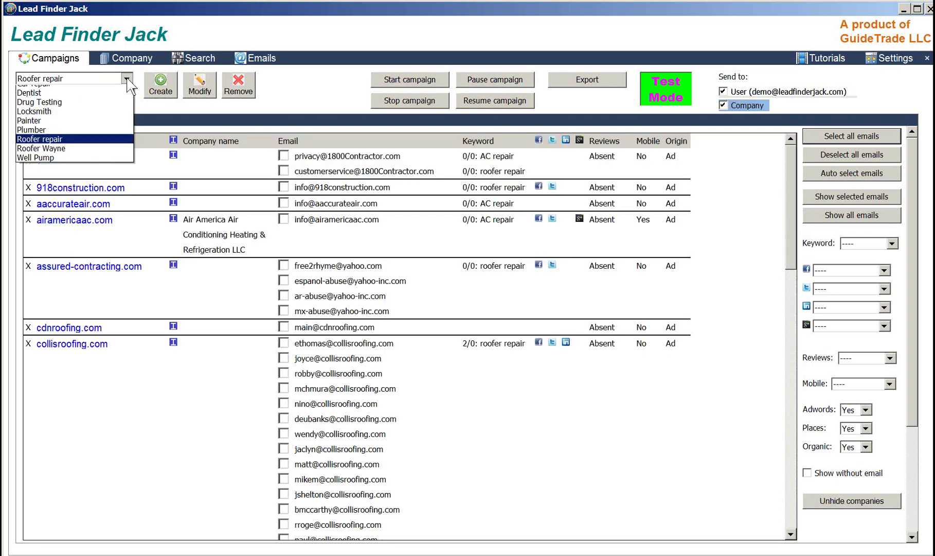
pyautogui.click(65, 183)
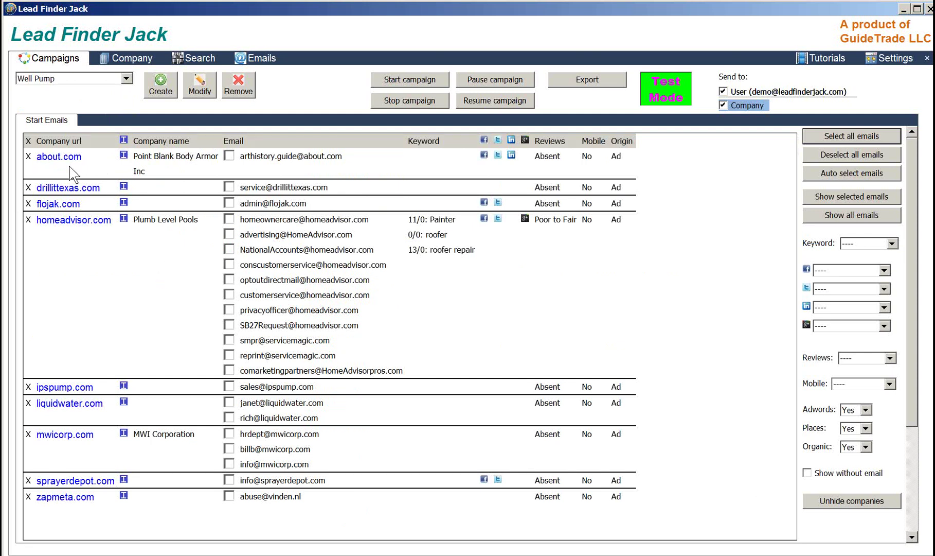
# Step: Hide the companies about.com and homeadvisor.com from the Well Pump campaign's lead list
pyautogui.click(28, 157)
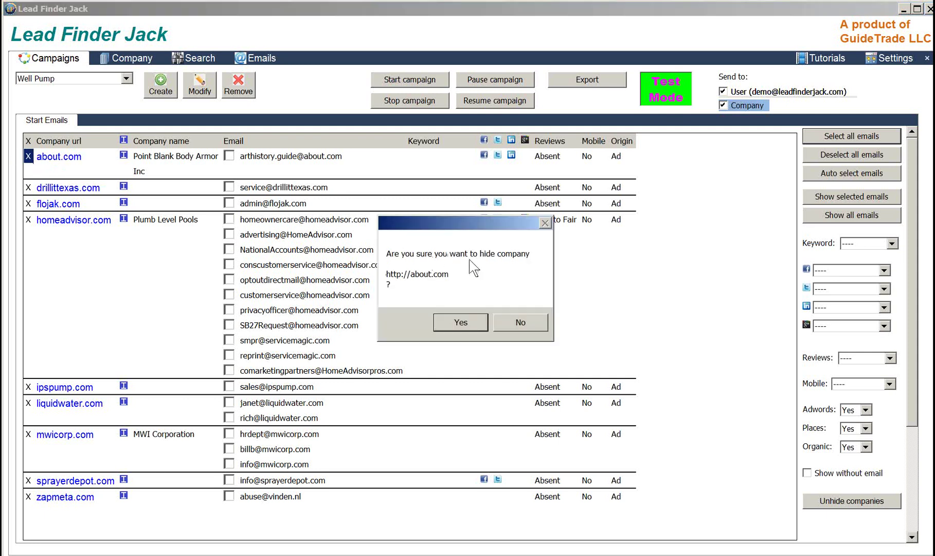
pyautogui.click(461, 322)
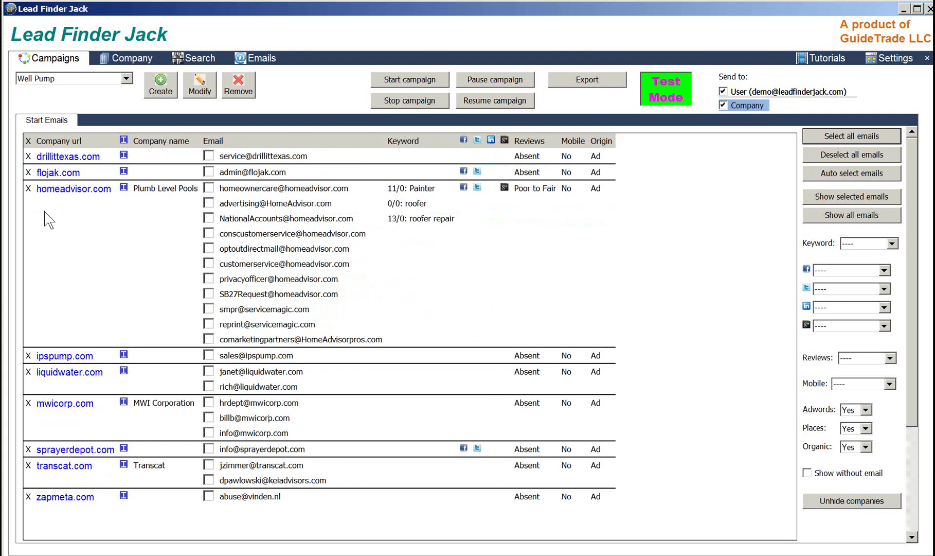
pyautogui.click(29, 188)
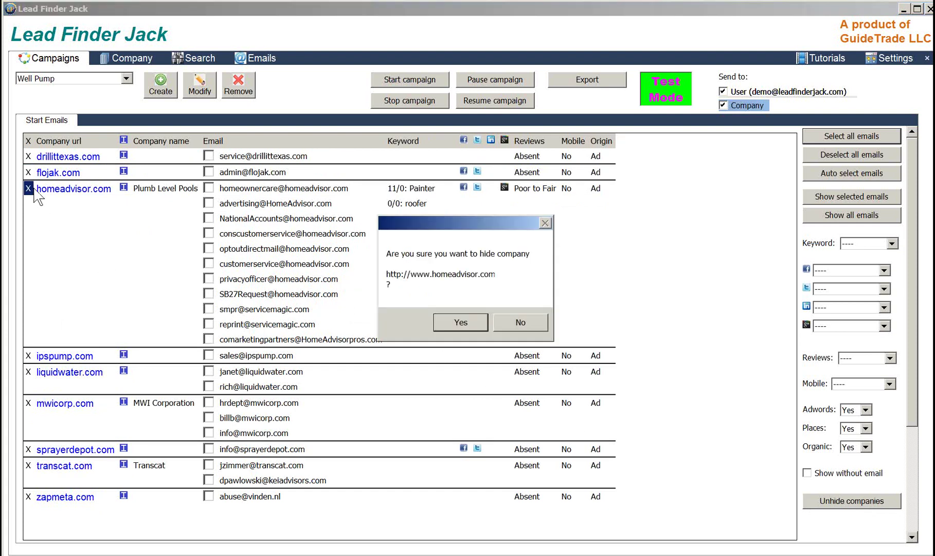
pyautogui.click(448, 324)
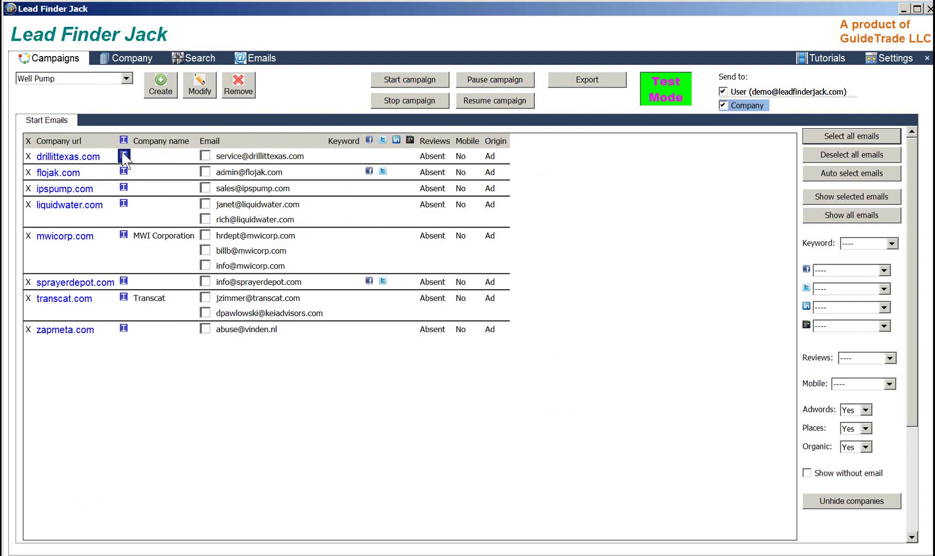
# Step: Add the note "Next call appointment is Aug 13 11am" to the drillittexas.com company record and return to the campaign list
pyautogui.doubleClick(124, 155)
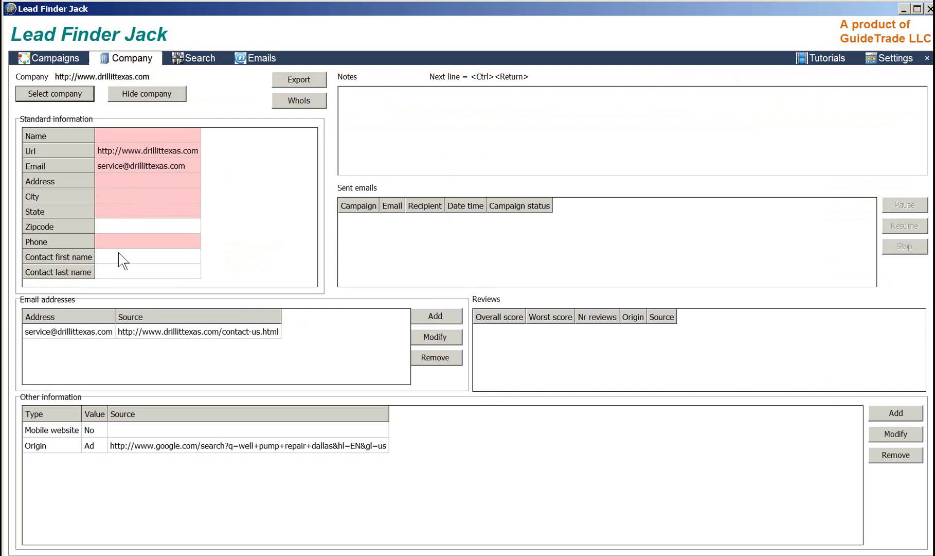
pyautogui.click(398, 105)
pyautogui.write('Ne')
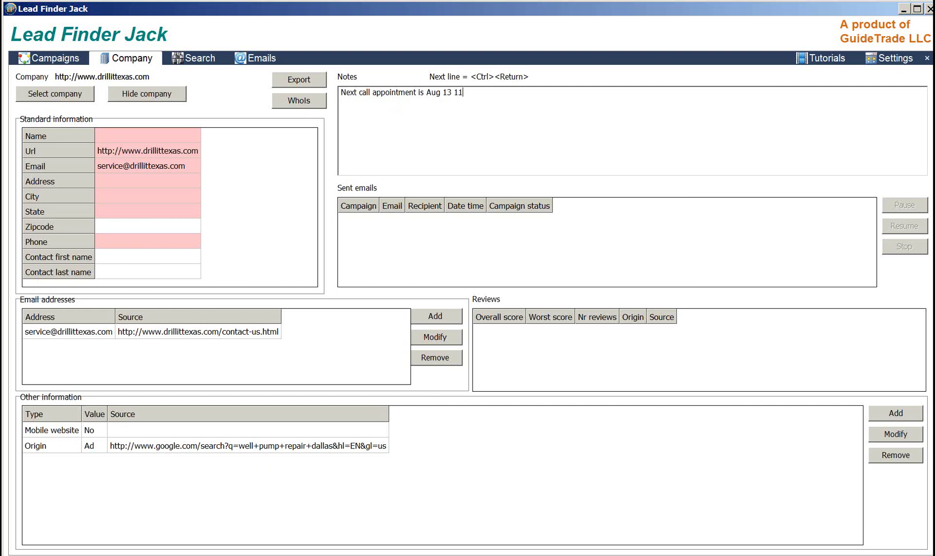
pyautogui.write('am')
pyautogui.click(54, 58)
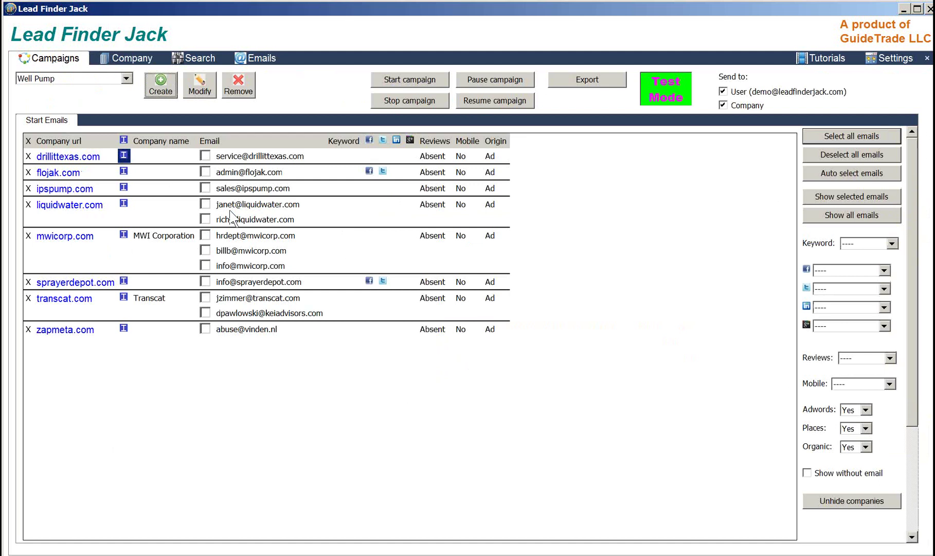
# Step: Check the lead search progress, and create a new email template named "Well Pumps"
pyautogui.click(194, 60)
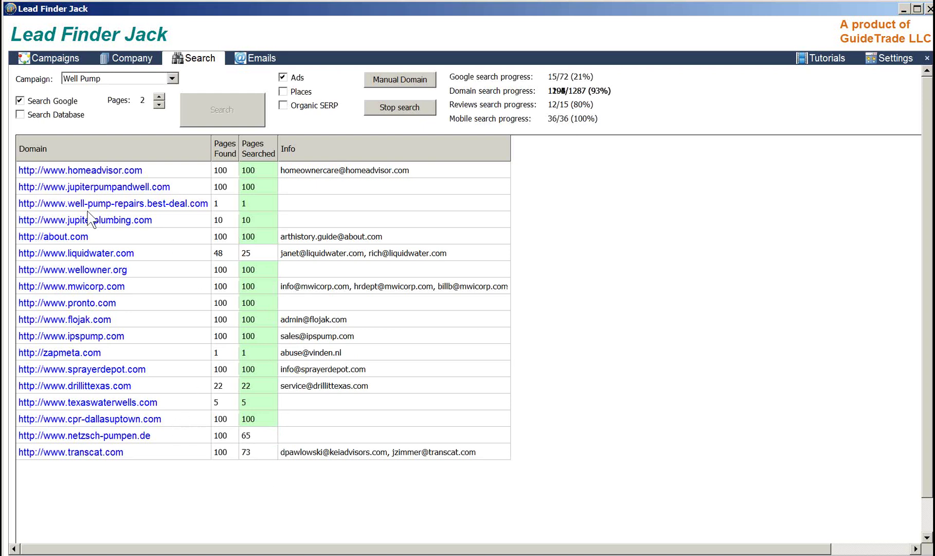
pyautogui.click(48, 70)
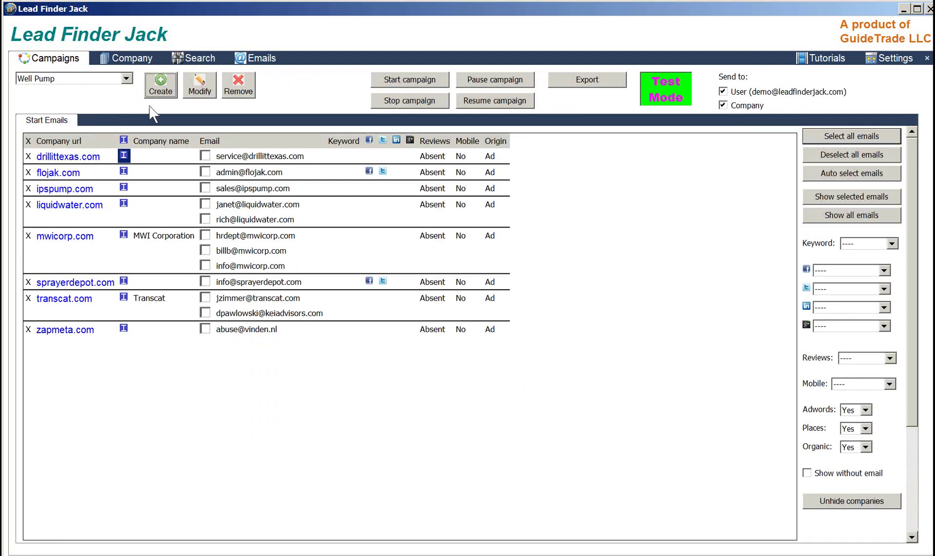
pyautogui.click(256, 58)
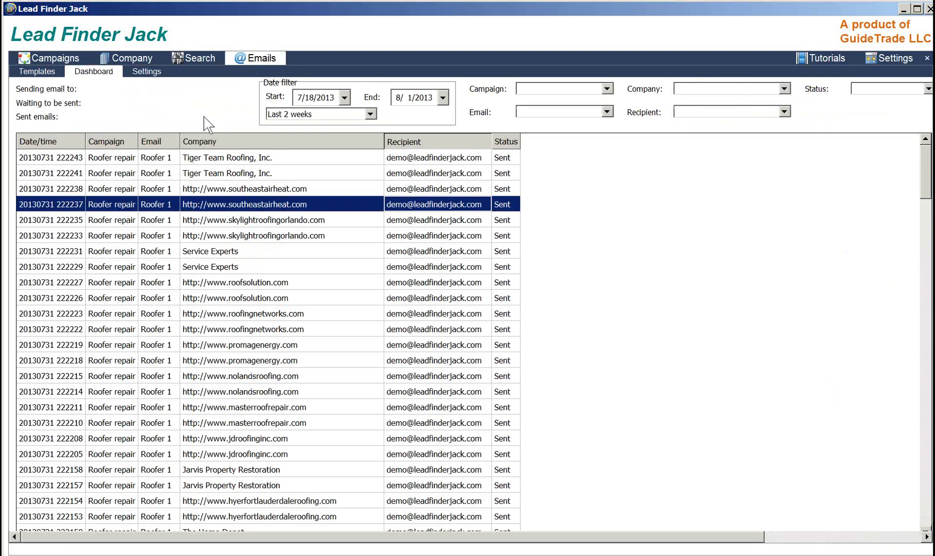
pyautogui.click(41, 74)
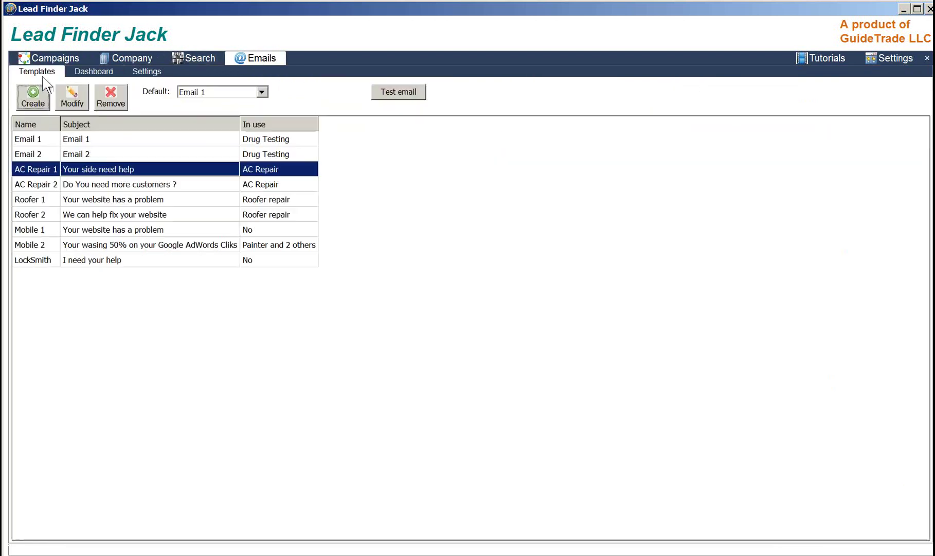
pyautogui.click(36, 103)
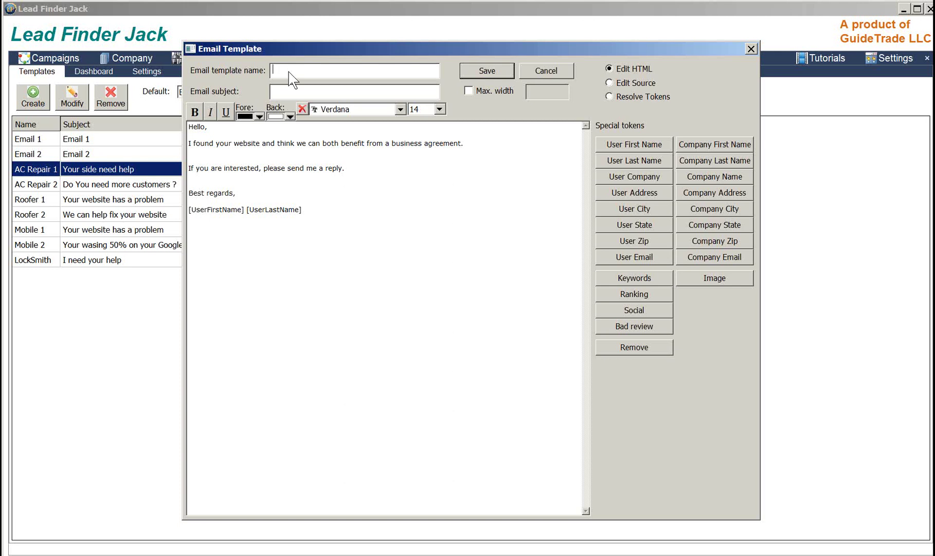
pyautogui.write('Well Pumps')
pyautogui.click(300, 94)
pyautogui.write('Can Your Customers Find')
pyautogui.press('BackSpace')
pyautogui.press('BackSpace')
pyautogui.press('BackSpace')
pyautogui.press('BackSpace')
pyautogui.press('BackSpace')
pyautogui.press('BackSpace')
pyautogui.press('BackSpace')
pyautogui.press('BackSpace')
pyautogui.press('BackSpace')
pyautogui.press('BackSpace')
pyautogui.press('BackSpace')
pyautogui.press('BackSpace')
pyautogui.press('BackSpace')
pyautogui.press('BackSpace')
pyautogui.press('BackSpace')
pyautogui.press('BackSpace')
pyautogui.press('BackSpace')
pyautogui.press('BackSpace')
pyautogui.press('BackSpace')
pyautogui.press('BackSpace')
# Step: Set the template's email subject to "I found you and have a question?" and save the template
pyautogui.write('I found you')
pyautogui.write(' but')
pyautogui.press('BackSpace')
pyautogui.press('BackSpace')
pyautogui.write('and ahve')
pyautogui.press('BackSpace')
pyautogui.press('BackSpace')
pyautogui.press('BackSpace')
pyautogui.press('BackSpace')
pyautogui.write('have a question')
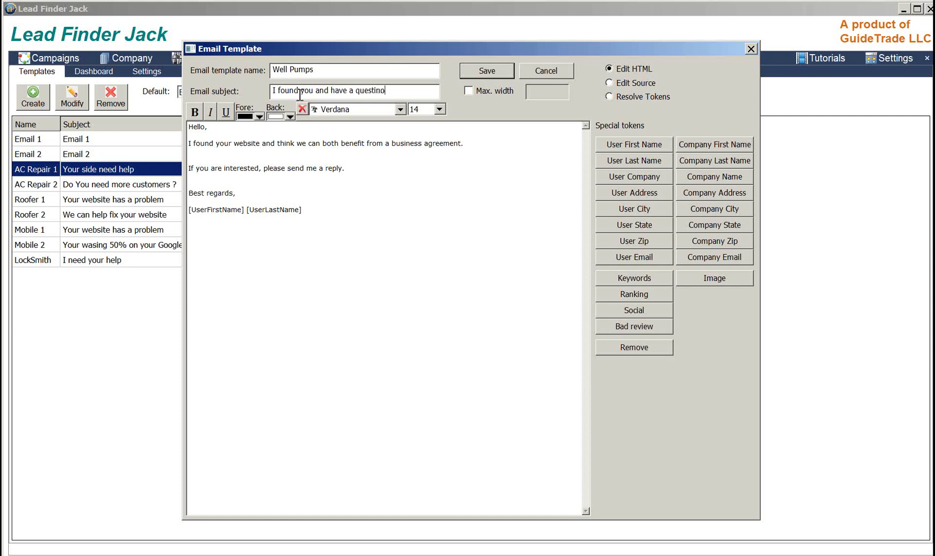
pyautogui.write('?')
pyautogui.click(473, 75)
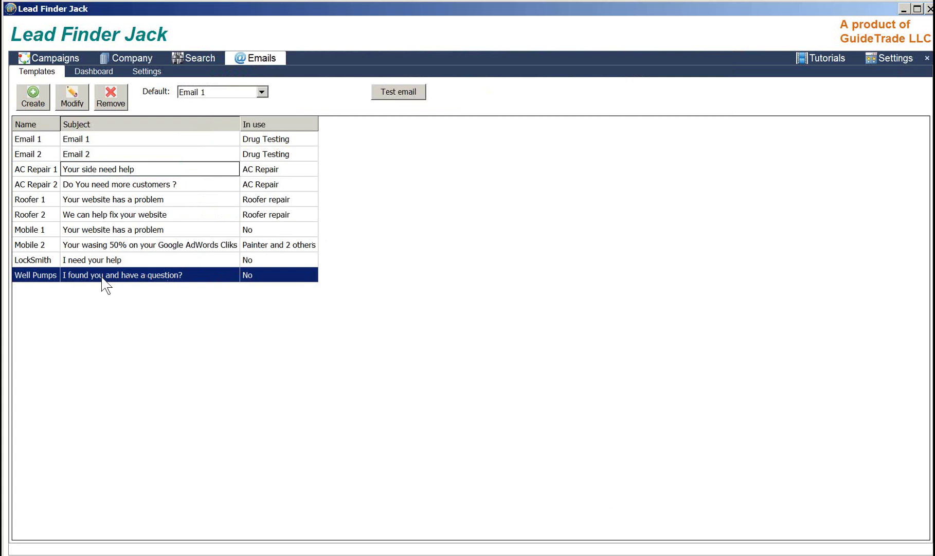
# Step: Add the Well Pumps email to the emails to send in the Well Pump campaign and save the campaign
pyautogui.click(52, 57)
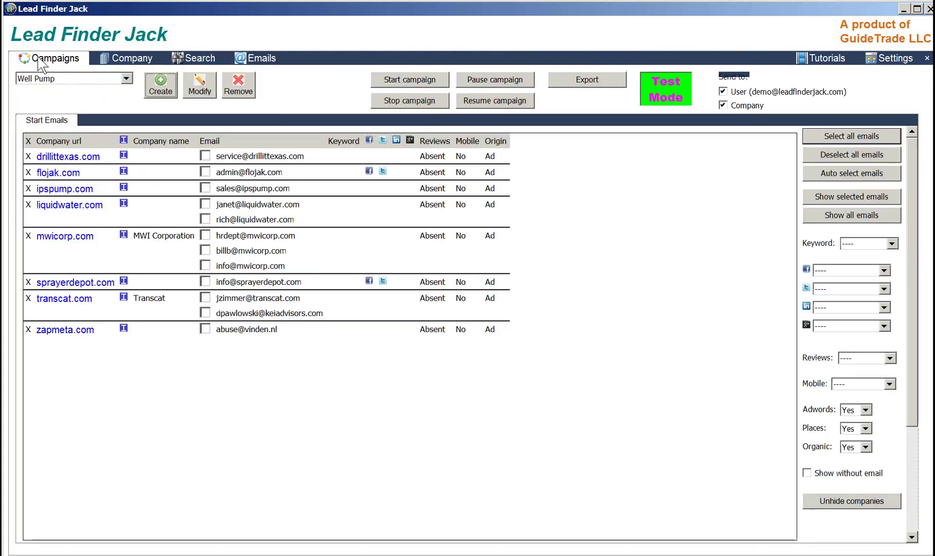
pyautogui.click(201, 87)
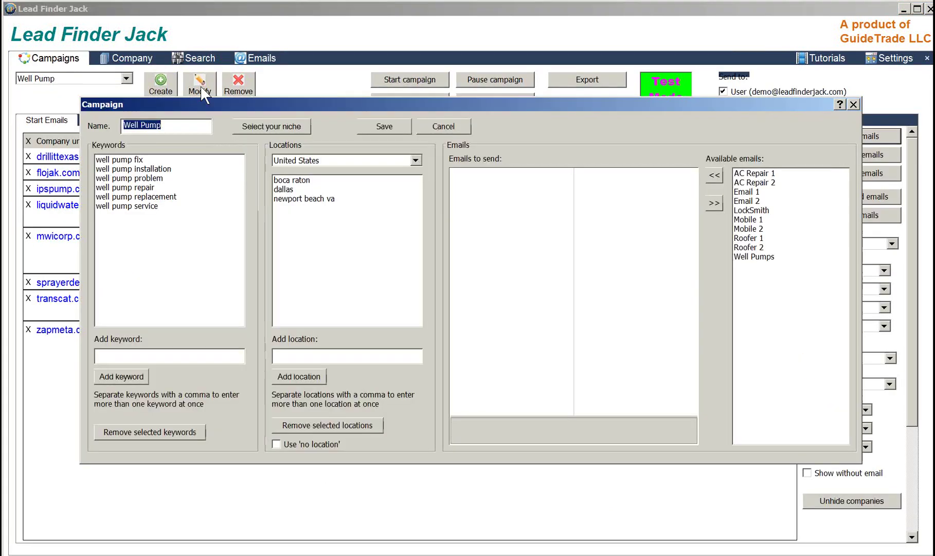
pyautogui.click(754, 256)
pyautogui.click(714, 176)
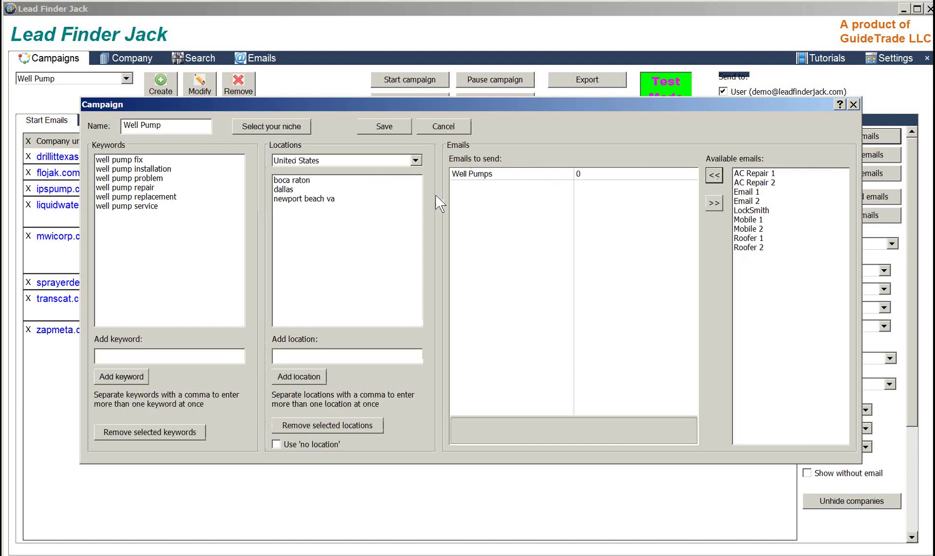
pyautogui.click(384, 127)
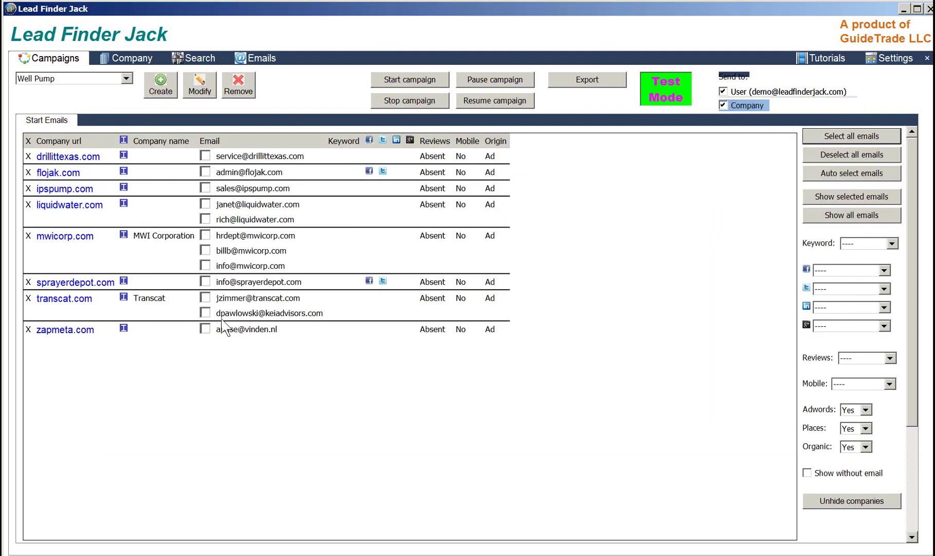
# Step: Auto-select the company email addresses in the Well Pump campaign and start the campaign in test mode
pyautogui.click(184, 61)
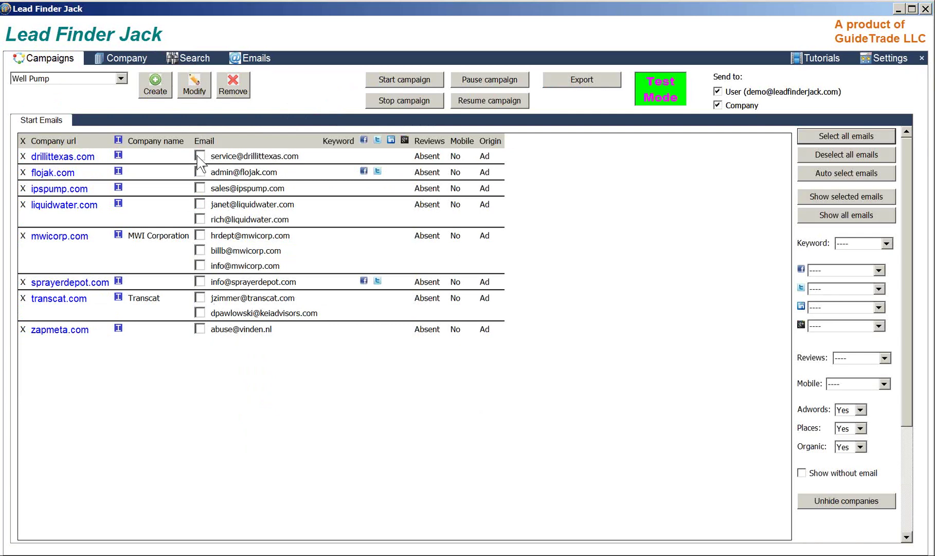
pyautogui.click(835, 173)
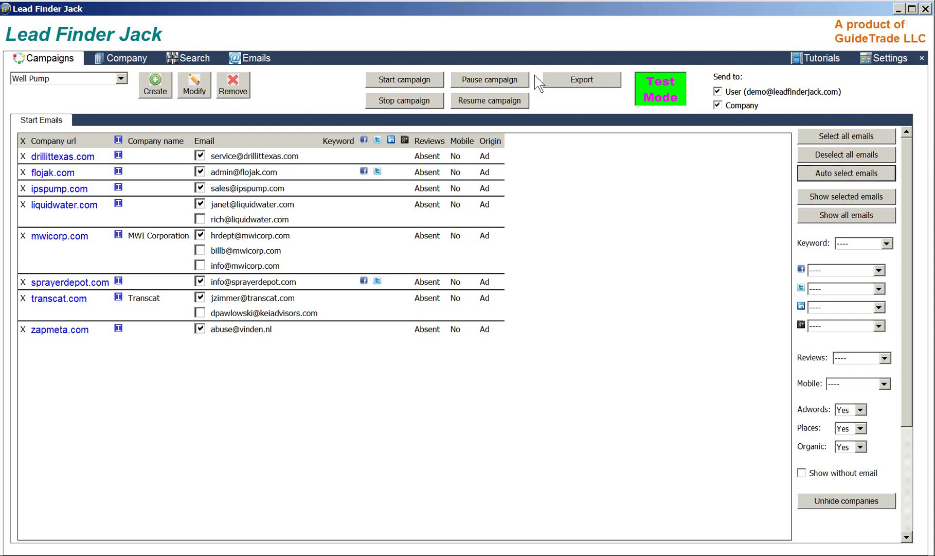
pyautogui.moveTo(671, 101)
pyautogui.click(418, 78)
# Step: Check the sending status of the Well Pump emails in the email dashboard and the progress of the lead search
pyautogui.click(247, 59)
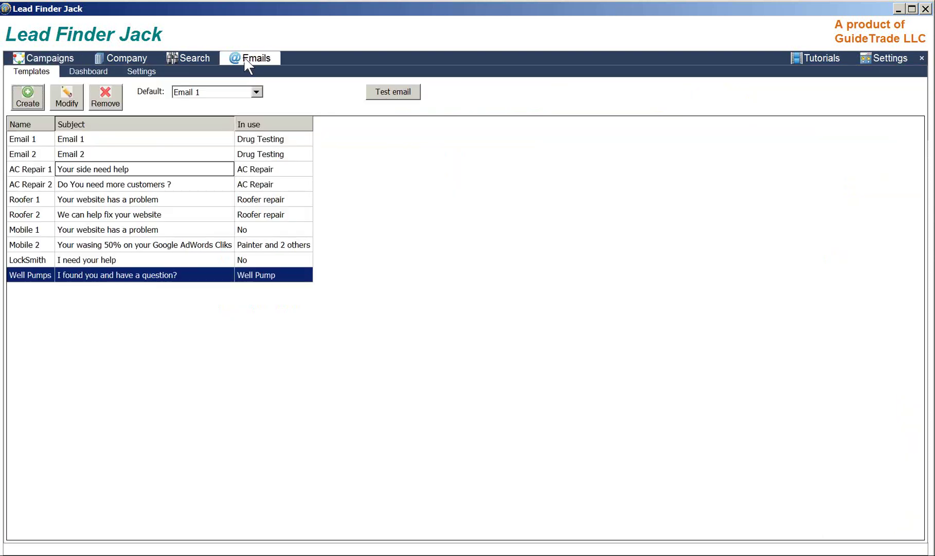
pyautogui.click(93, 76)
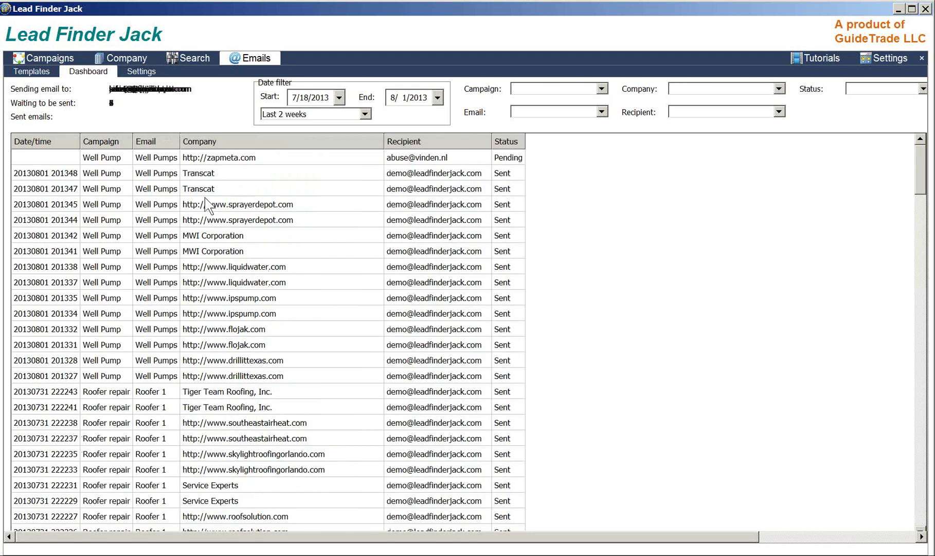
pyautogui.click(35, 73)
pyautogui.click(185, 58)
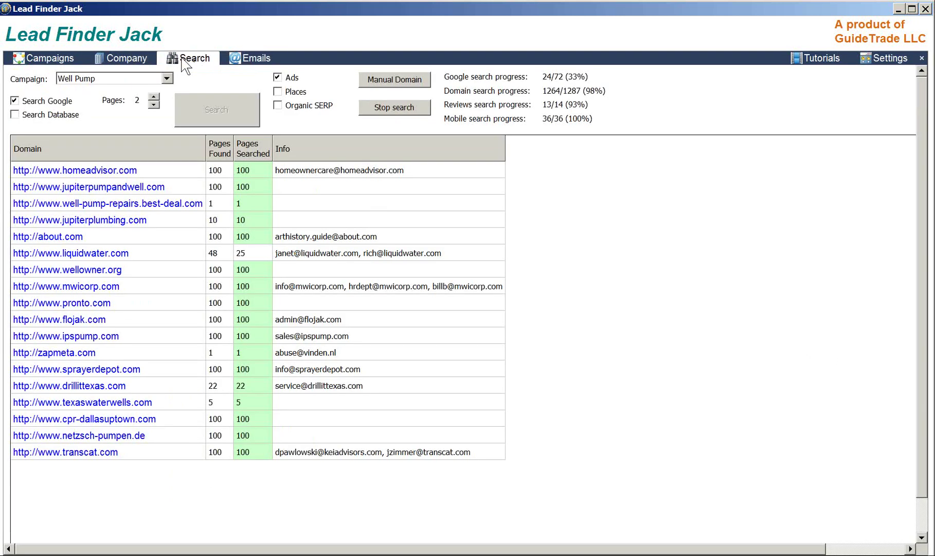
# Step: Examine the company details, email addresses and sent emails of flojak.com and transcat.com from the Well Pump campaign
pyautogui.click(114, 66)
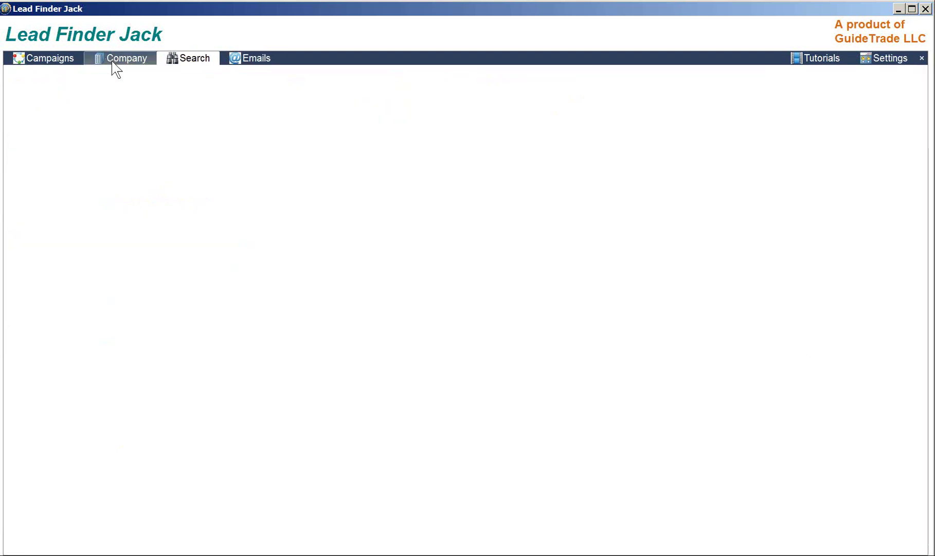
pyautogui.click(47, 61)
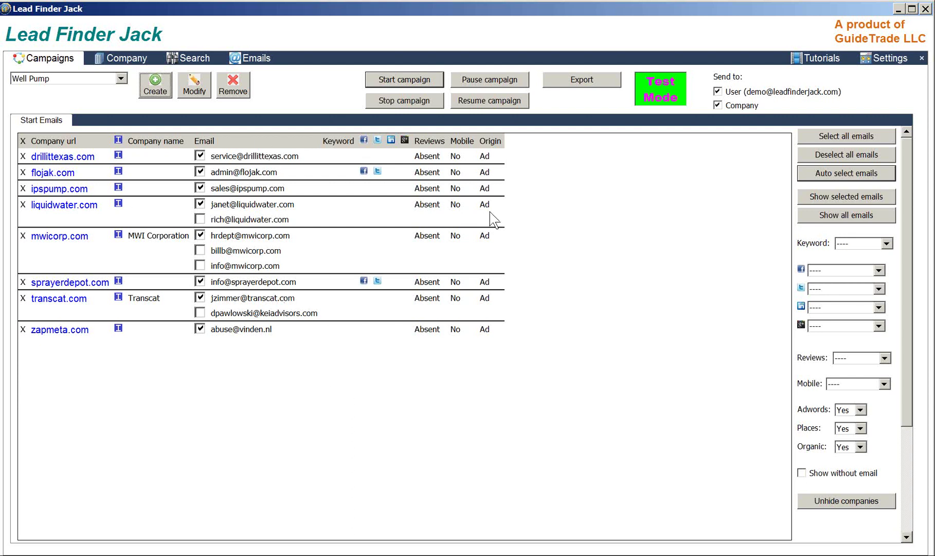
pyautogui.click(118, 172)
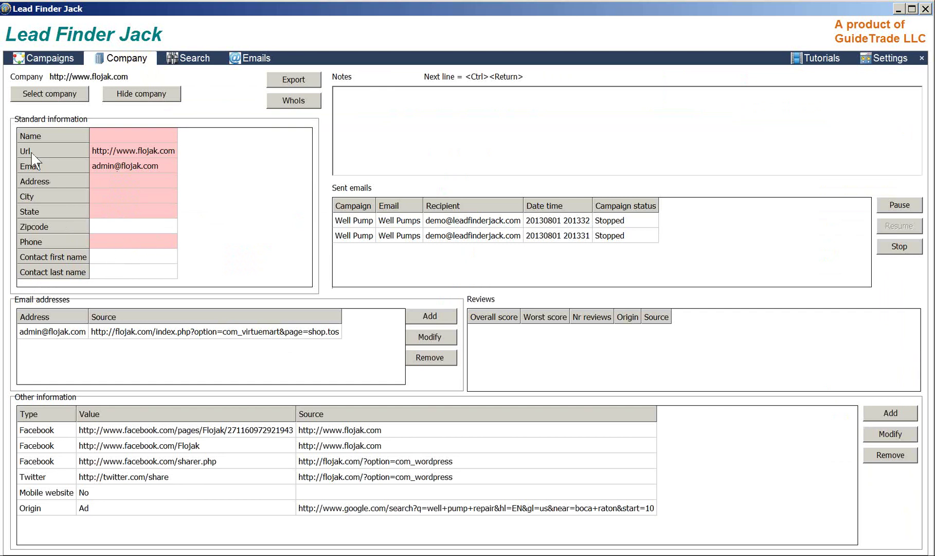
pyautogui.click(46, 57)
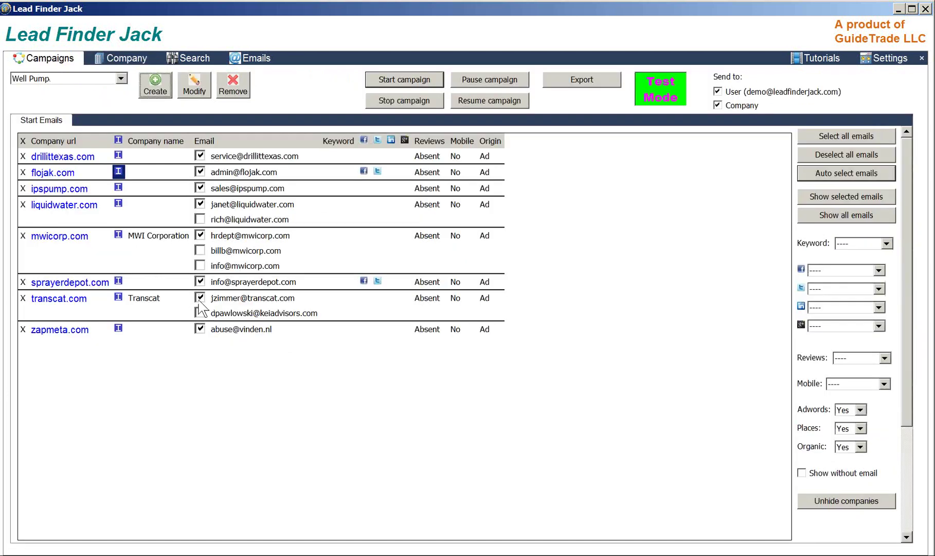
pyautogui.click(118, 297)
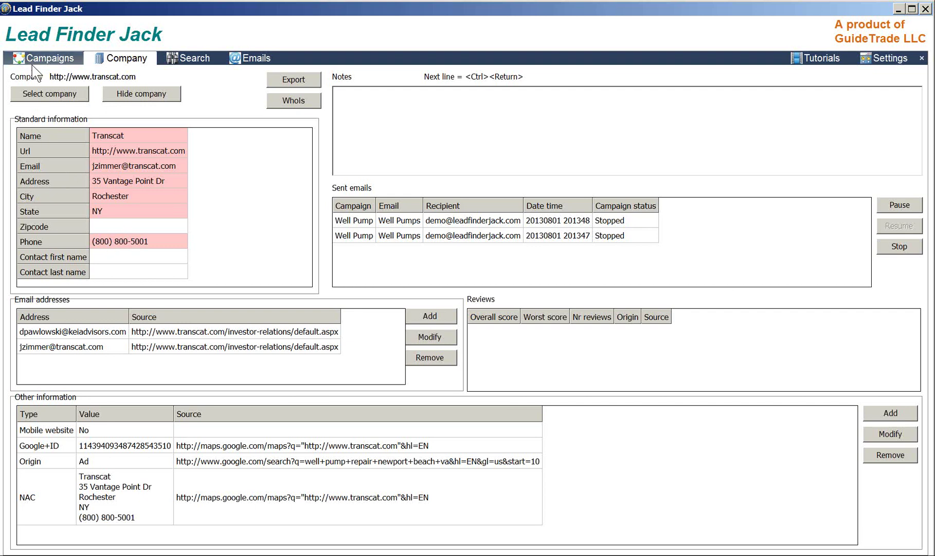
pyautogui.click(50, 57)
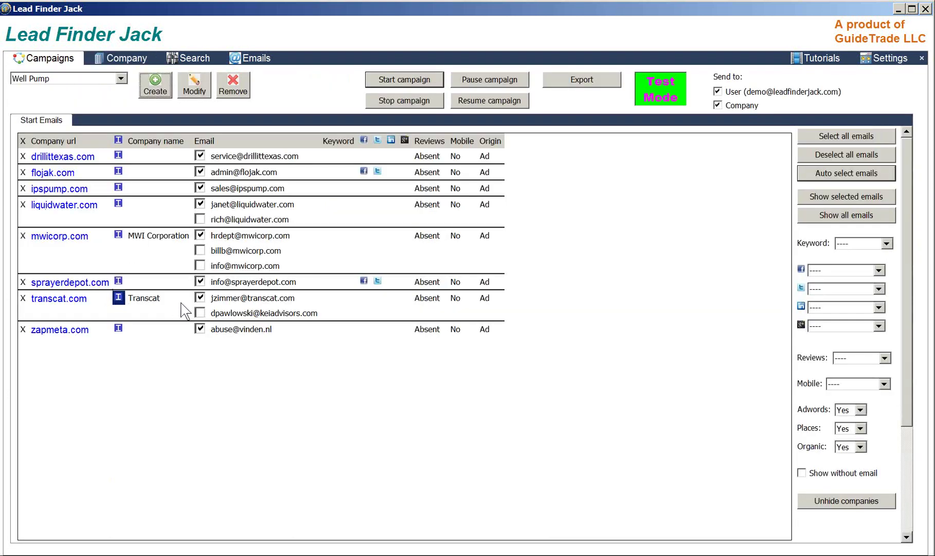
pyautogui.click(120, 298)
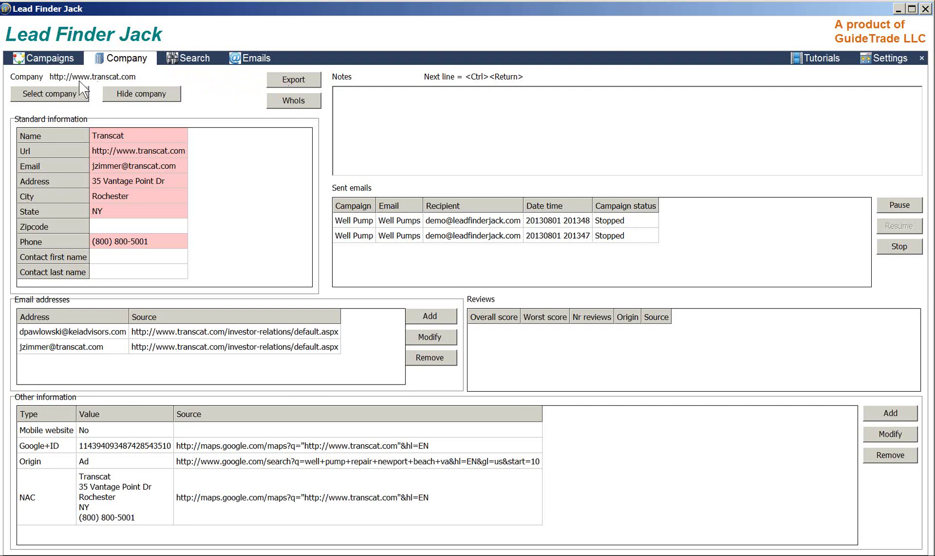
pyautogui.click(49, 59)
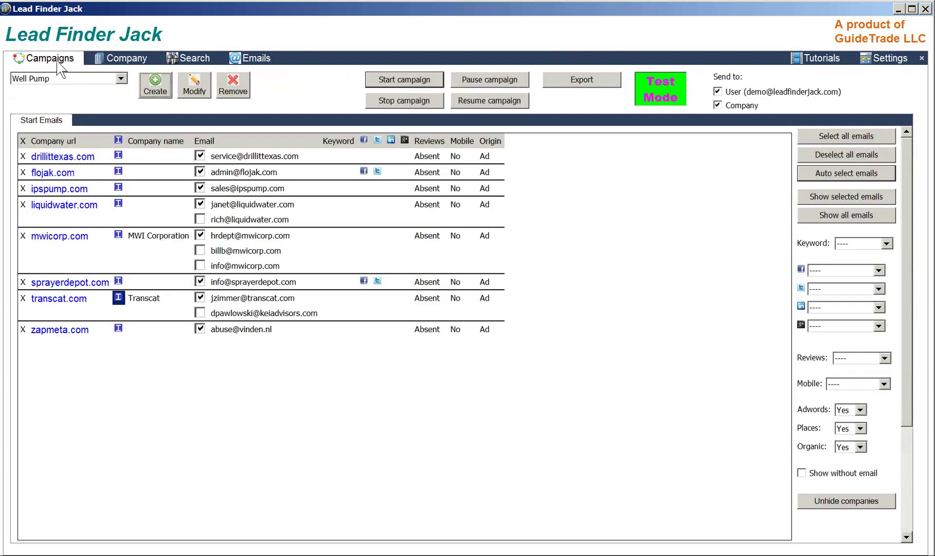
pyautogui.click(104, 59)
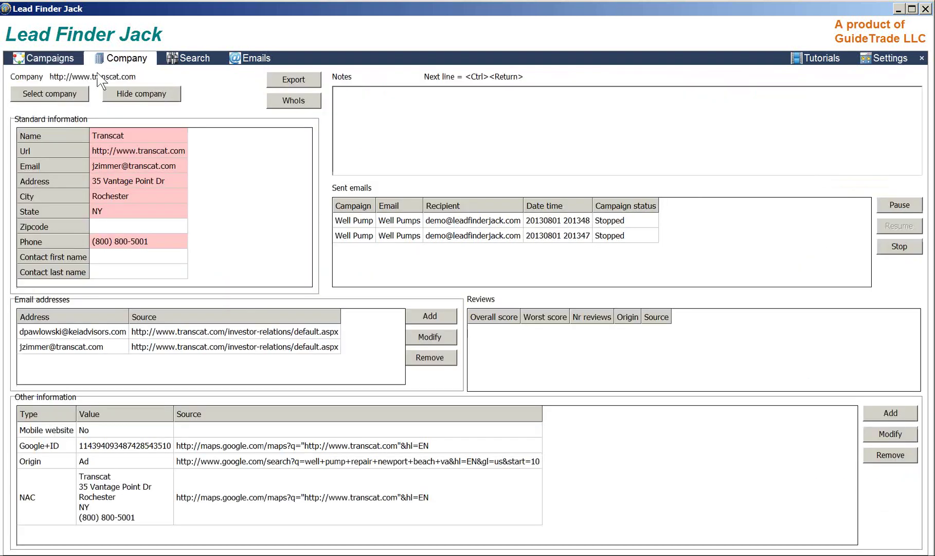
# Step: View the lead search's manual domain entry and the Well Pump campaign's mobile filter options without changing either
pyautogui.click(183, 58)
pyautogui.click(390, 82)
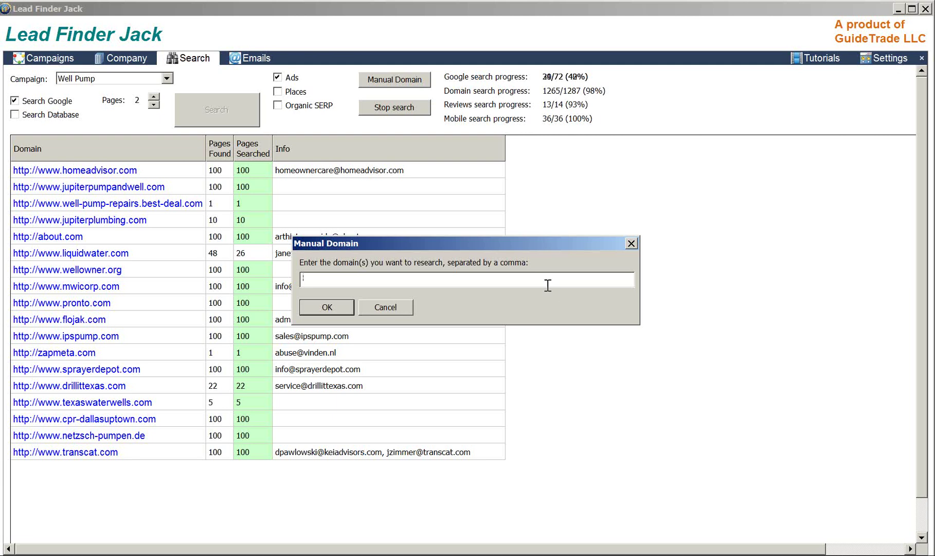
pyautogui.click(400, 304)
pyautogui.click(49, 59)
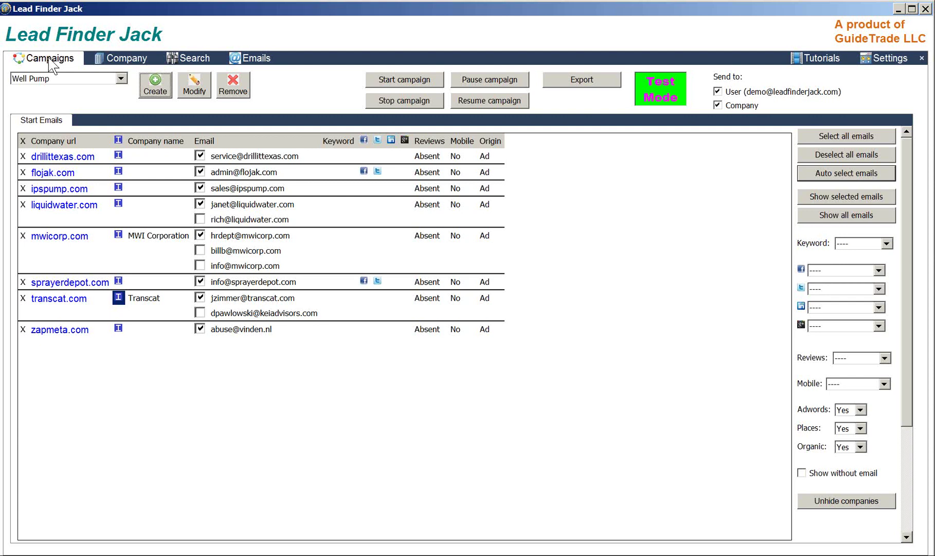
pyautogui.click(884, 384)
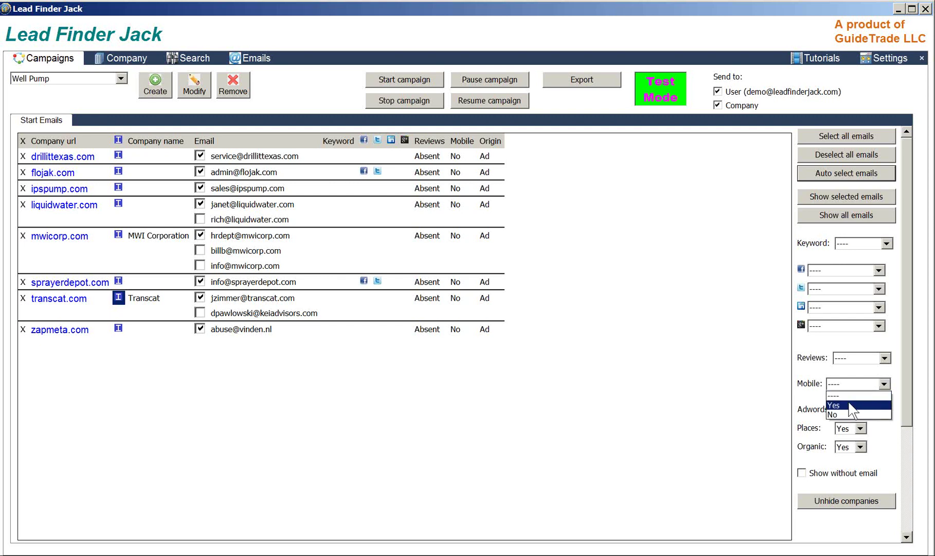
pyautogui.click(745, 391)
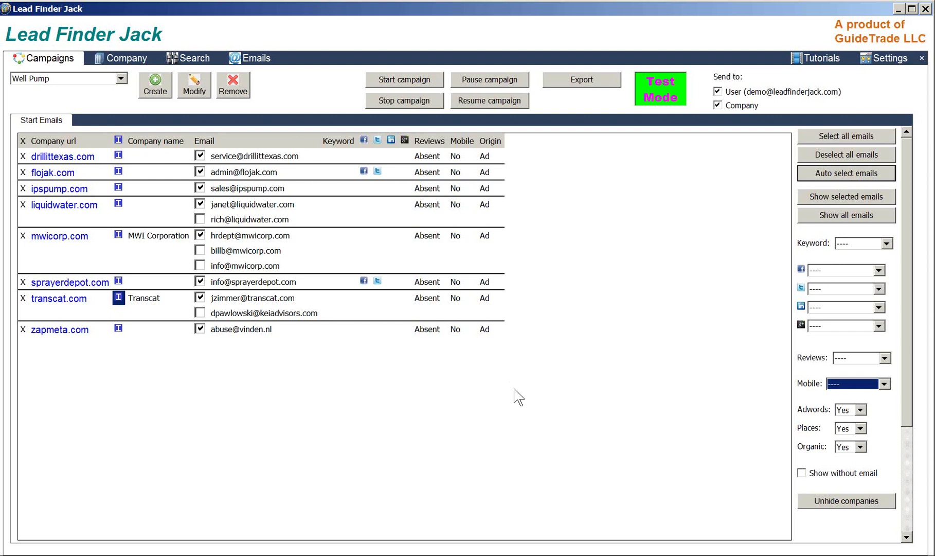
# Step: Create an email template named "Well Pumps 2" with the subject "About the email from yesterday"
pyautogui.click(249, 58)
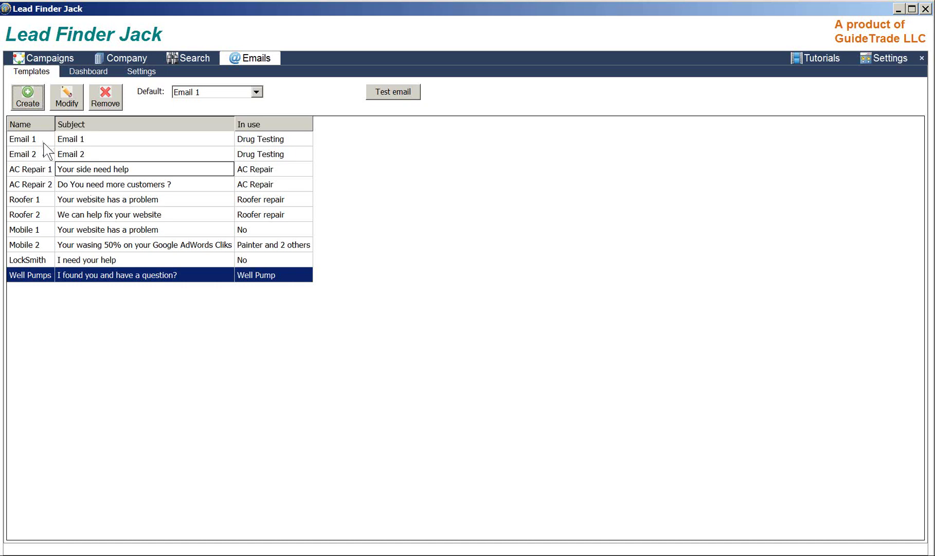
pyautogui.click(27, 108)
pyautogui.click(32, 100)
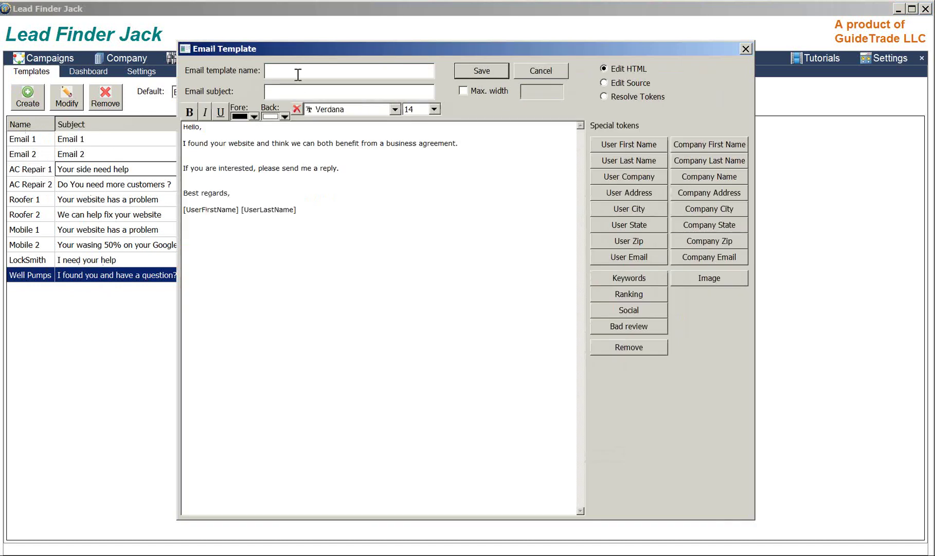
pyautogui.write('Well ')
pyautogui.write('Pumps')
pyautogui.write('Ab')
pyautogui.write('ou')
pyautogui.press('BackSpace')
pyautogui.write('ut the email from yesterda')
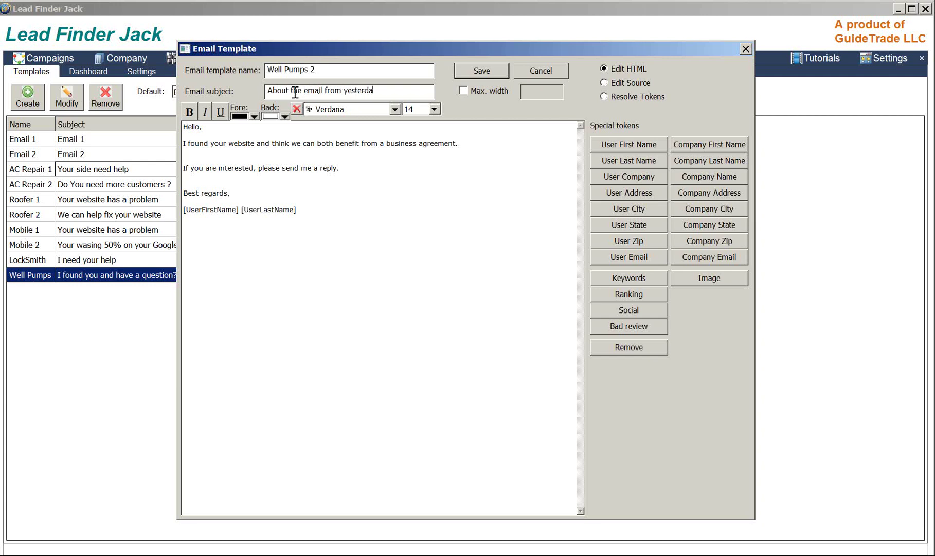
pyautogui.write('y')
# Step: Add the line "Yesterday I found out about your website." below the greeting in the template's body
pyautogui.click(220, 135)
pyautogui.press('Return')
pyautogui.press('Return')
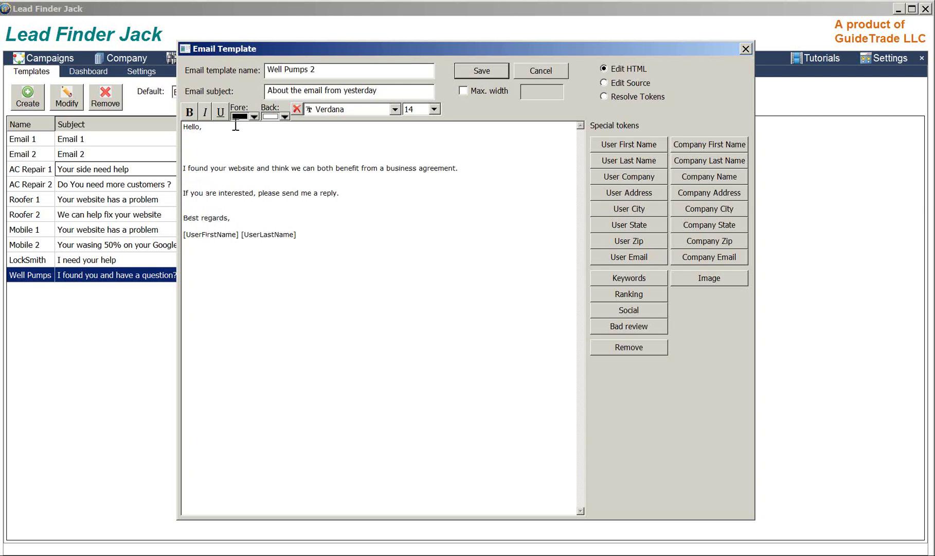
pyautogui.write('Yestar')
pyautogui.press('BackSpace')
pyautogui.write('erday I found out about your webist')
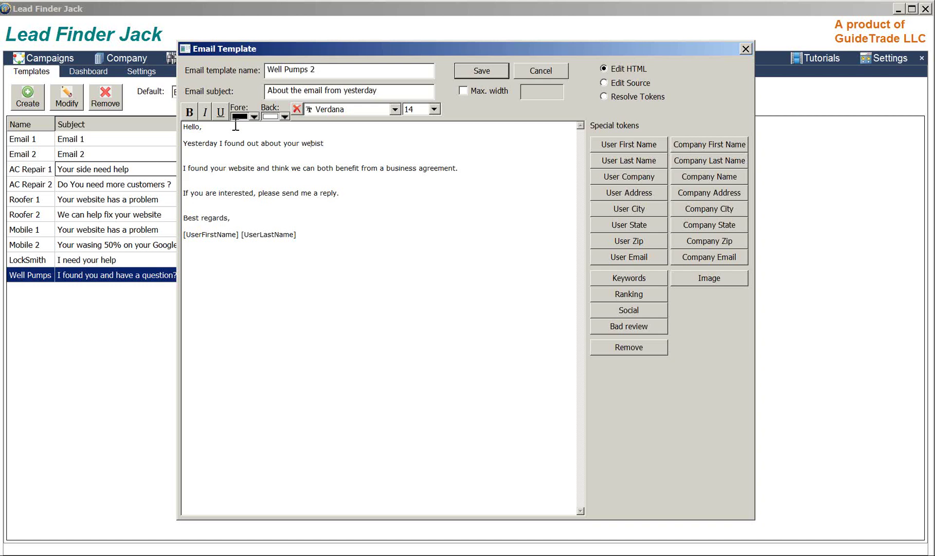
pyautogui.press('BackSpace')
pyautogui.press('BackSpace')
pyautogui.write('site')
pyautogui.press('Delete')
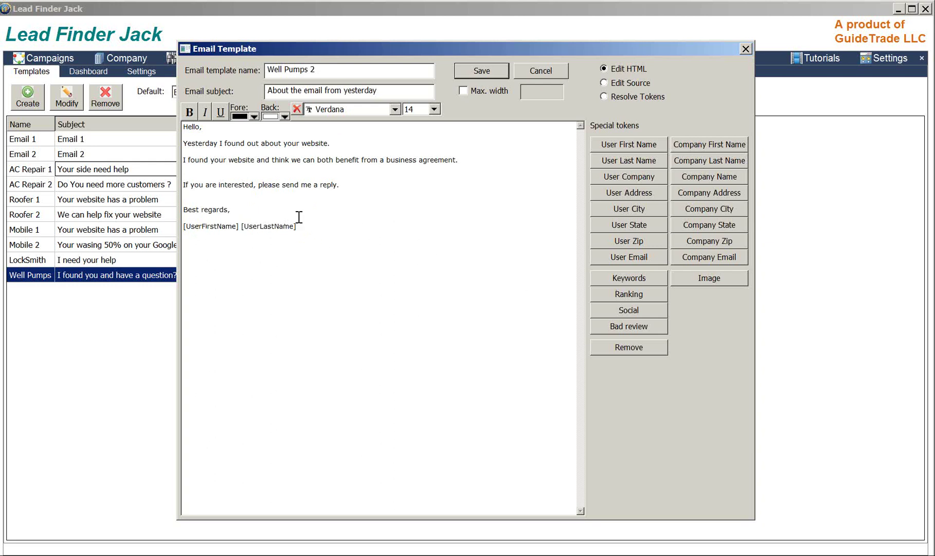
# Step: Add the line "Are you aware if this review:" followed by the bad review token to the body and save the template
pyautogui.click(349, 146)
pyautogui.press('Return')
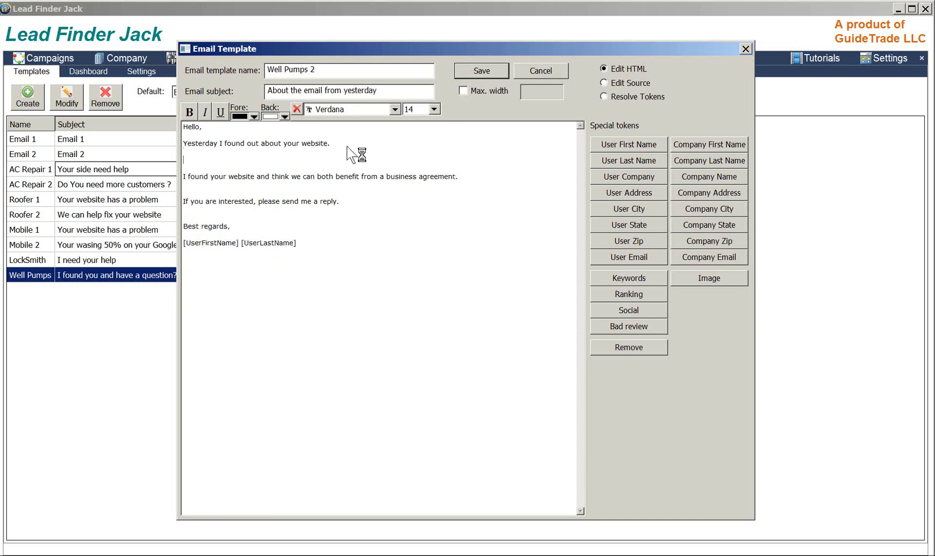
pyautogui.write('Are you aware if this revide')
pyautogui.press('BackSpace')
pyautogui.write('ew:')
pyautogui.press('Return')
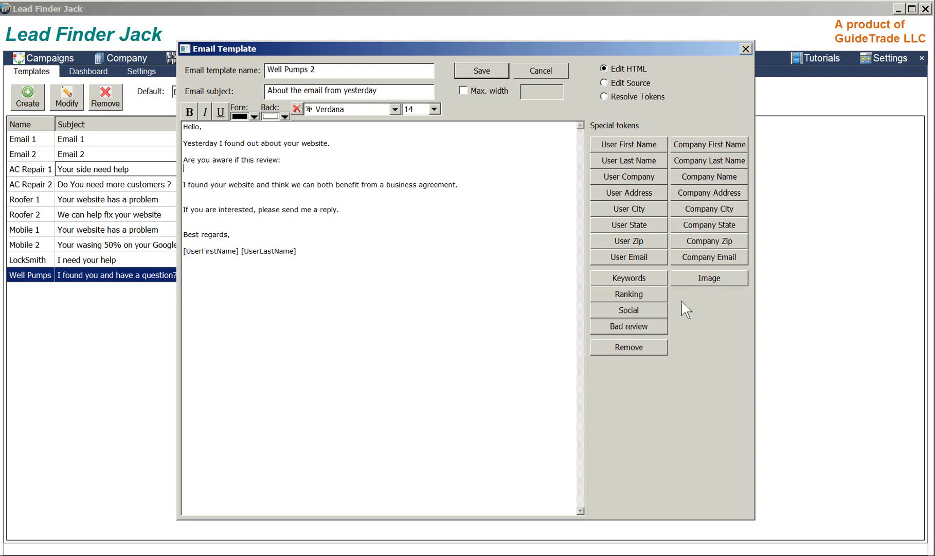
pyautogui.click(634, 328)
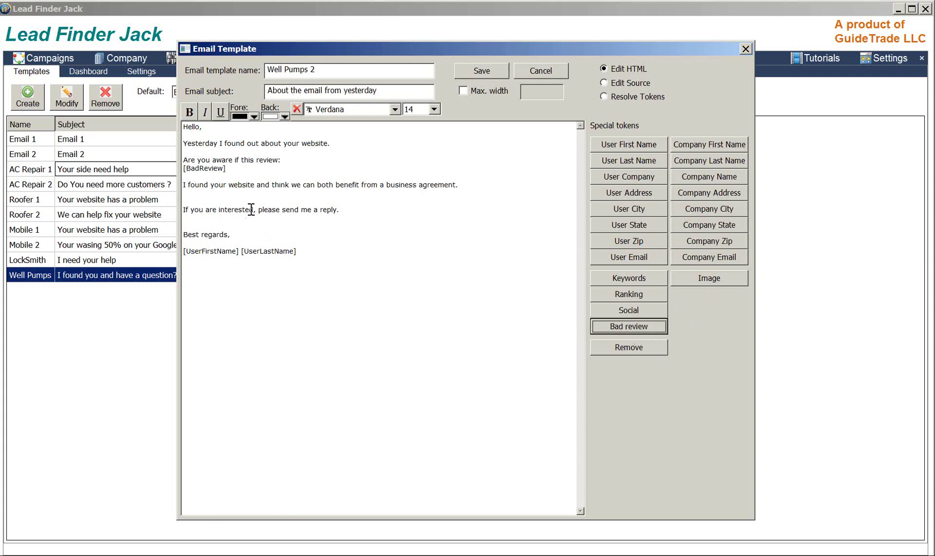
pyautogui.click(485, 70)
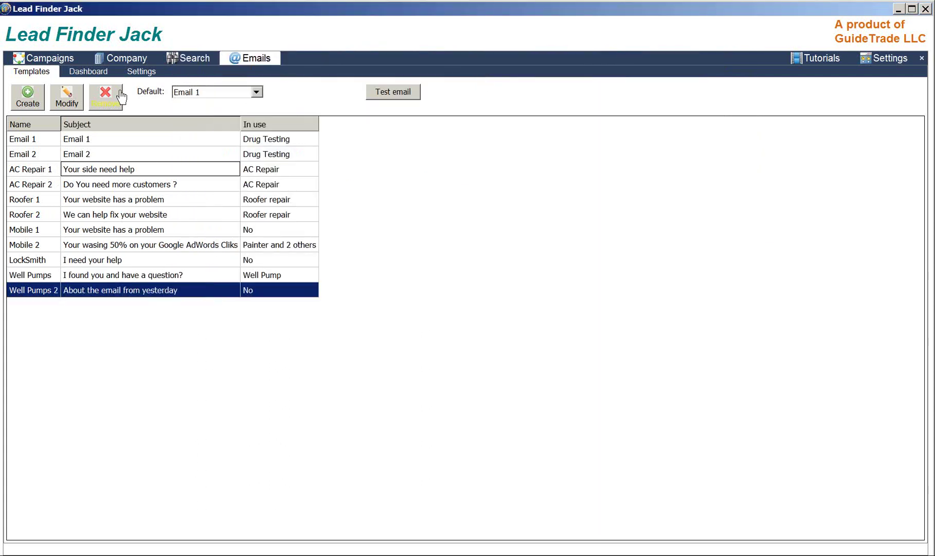
# Step: Add the Well Pumps 2 email to the Well Pump campaign, sent 3 days after the first email, and save the campaign
pyautogui.click(48, 57)
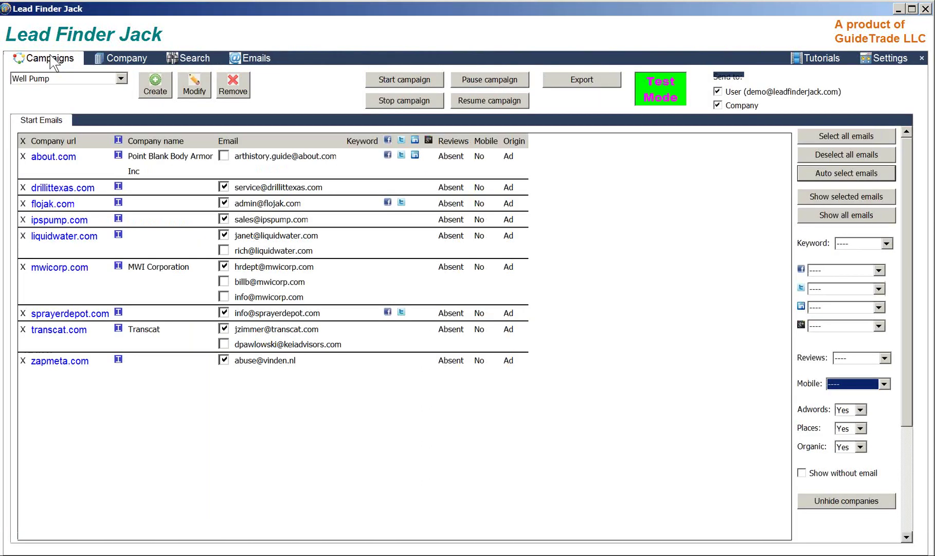
pyautogui.click(193, 84)
pyautogui.click(749, 257)
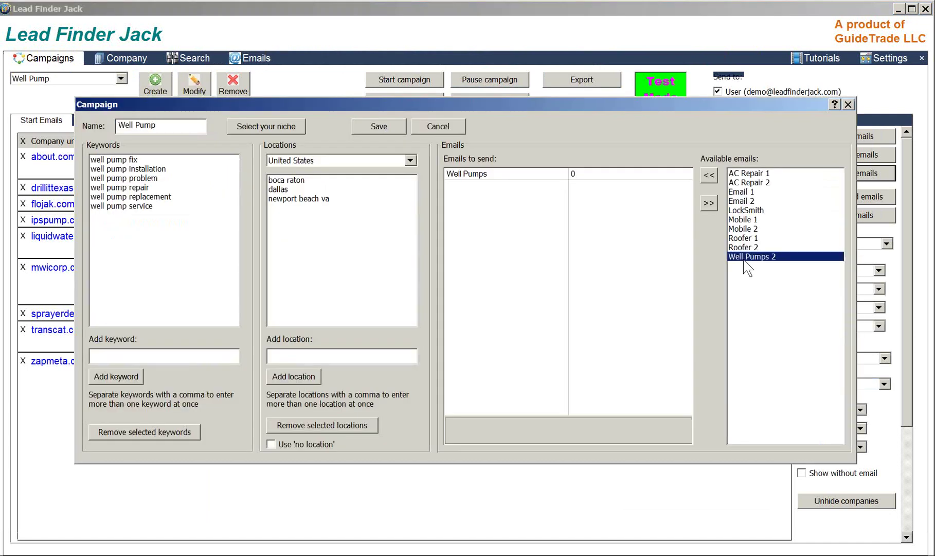
pyautogui.click(710, 176)
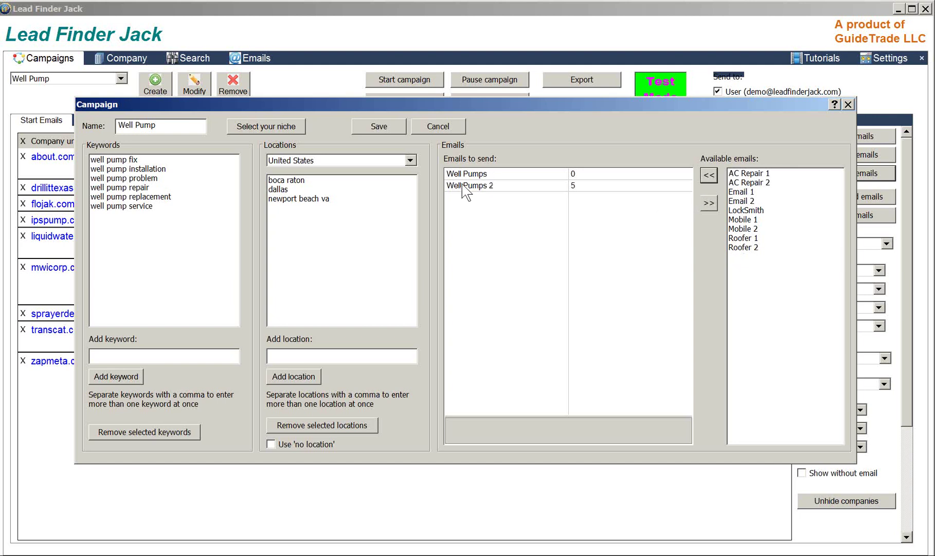
pyautogui.click(577, 186)
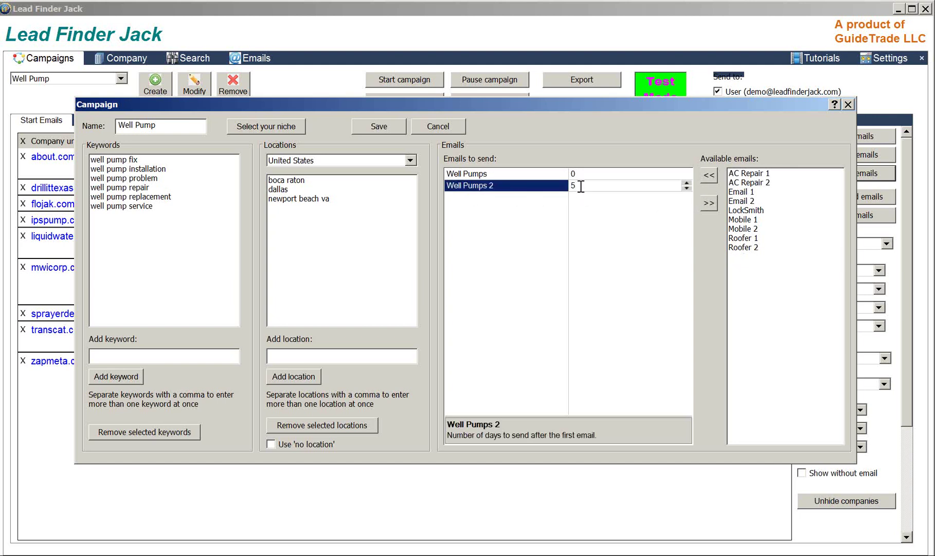
pyautogui.moveTo(581, 186); pyautogui.dragTo(567, 187)
pyautogui.write('3')
pyautogui.click(591, 174)
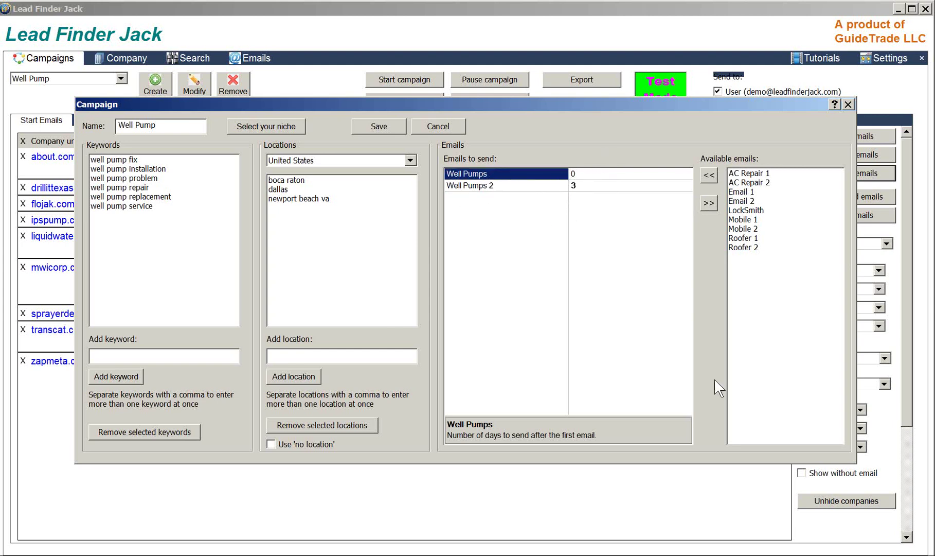
pyautogui.click(378, 126)
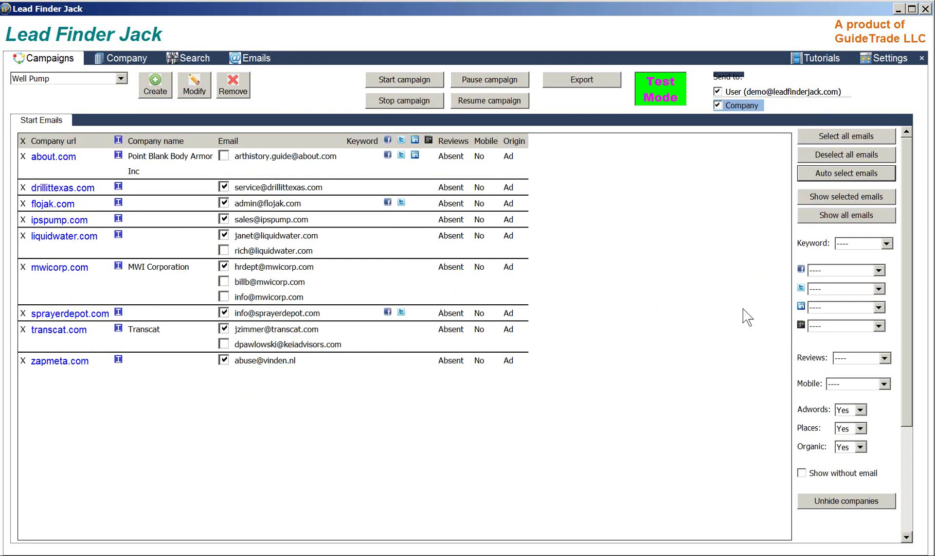
# Step: Check the campaign's review rating filter options, the email template list and the test mode switch
pyautogui.click(885, 358)
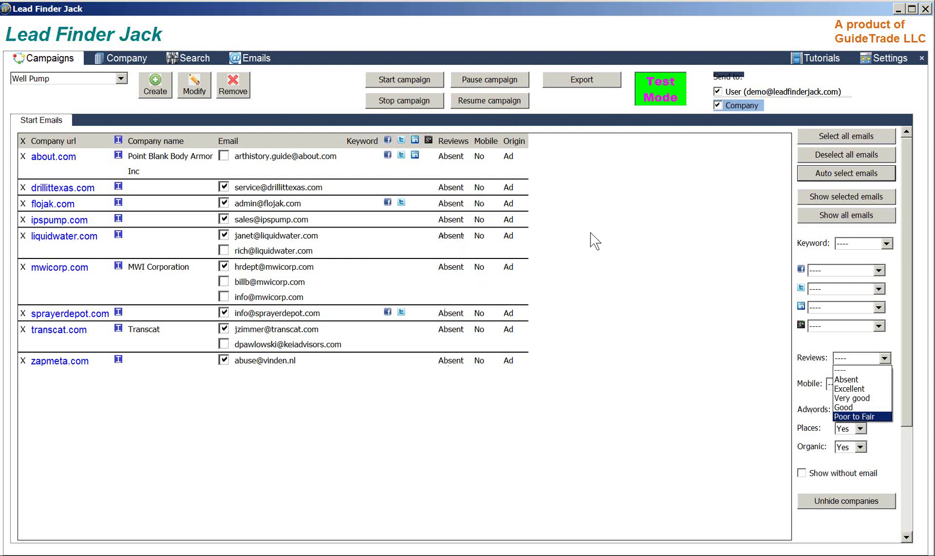
pyautogui.click(849, 369)
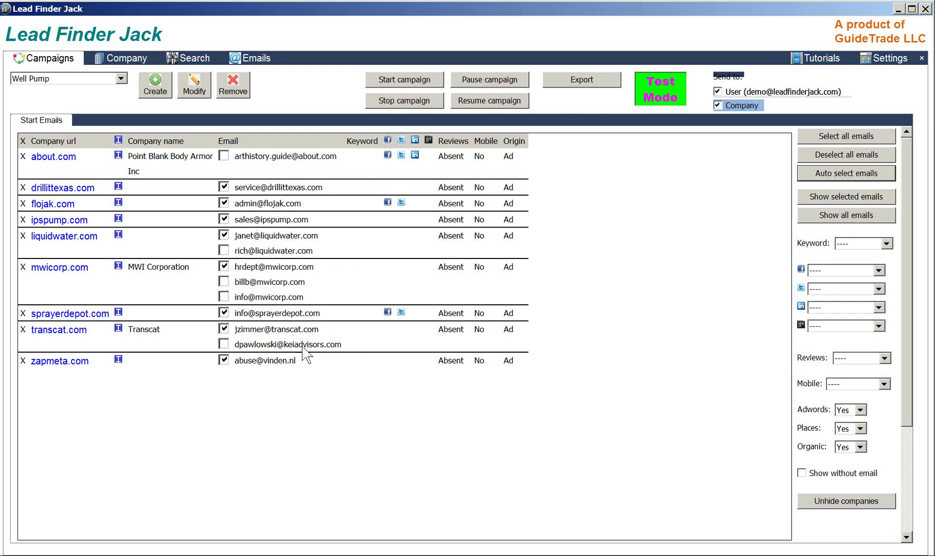
pyautogui.click(256, 59)
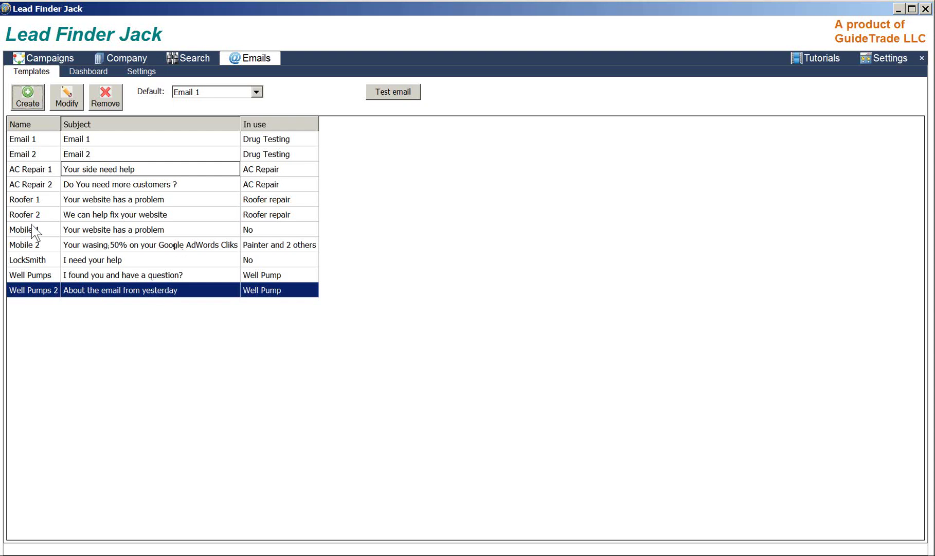
pyautogui.click(46, 59)
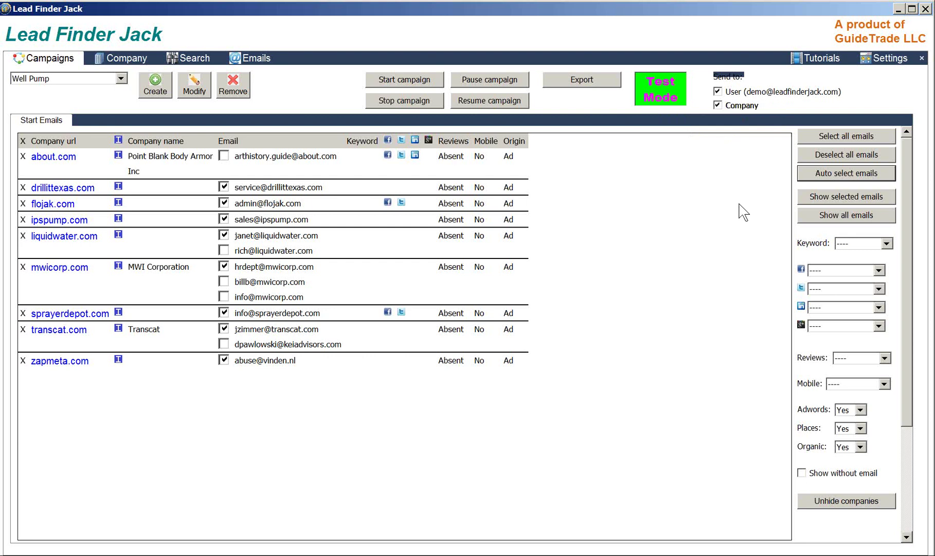
pyautogui.click(659, 89)
pyautogui.click(661, 95)
# Step: Send a test of the Well Pumps 2 email to the preset recipient address and check the outgoing mail server settings
pyautogui.click(255, 58)
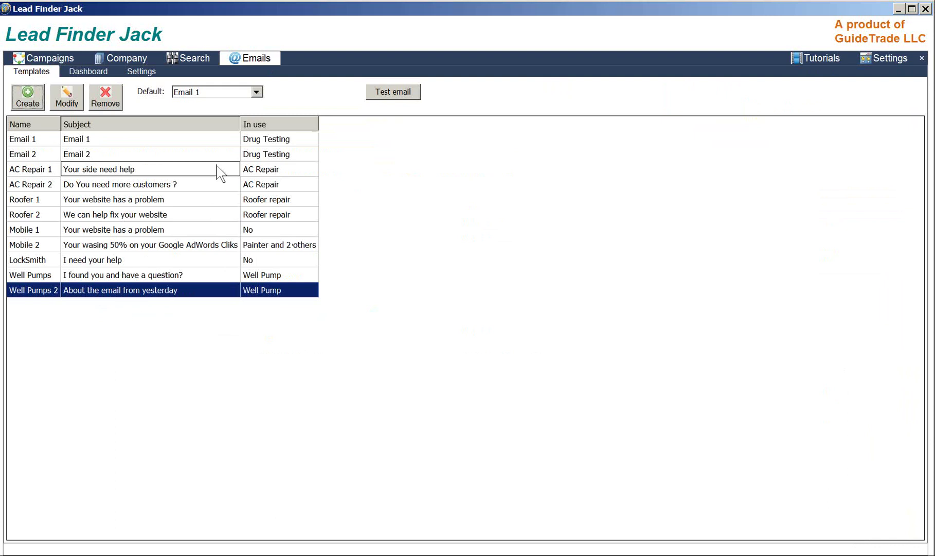
pyautogui.click(383, 93)
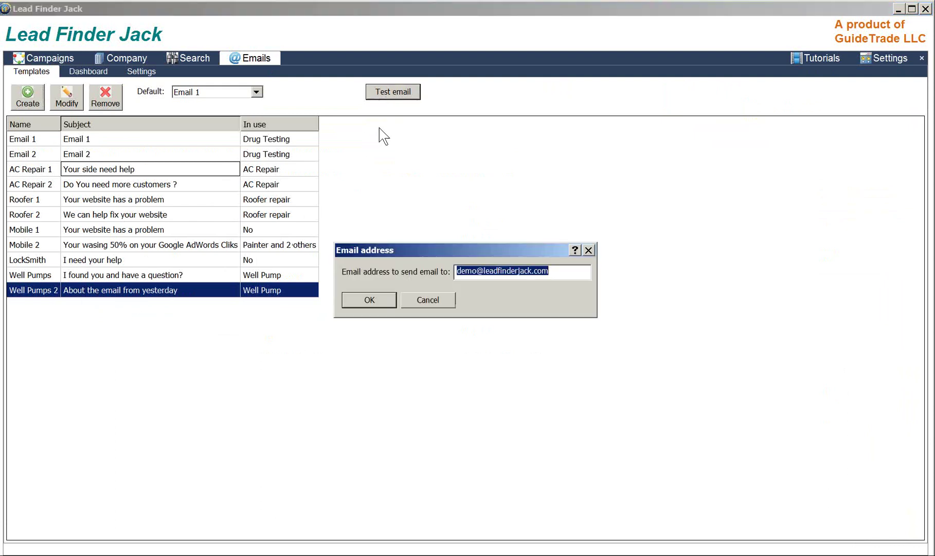
pyautogui.click(363, 304)
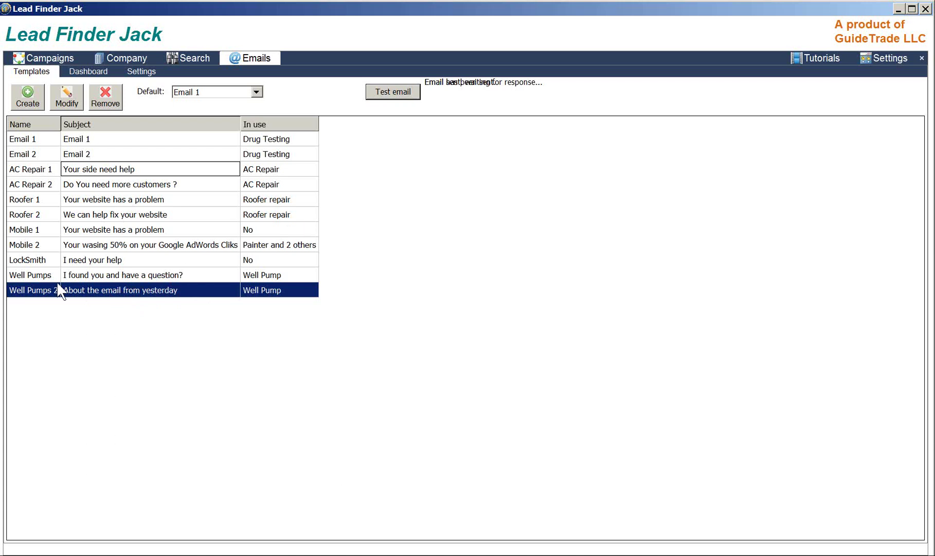
pyautogui.click(141, 72)
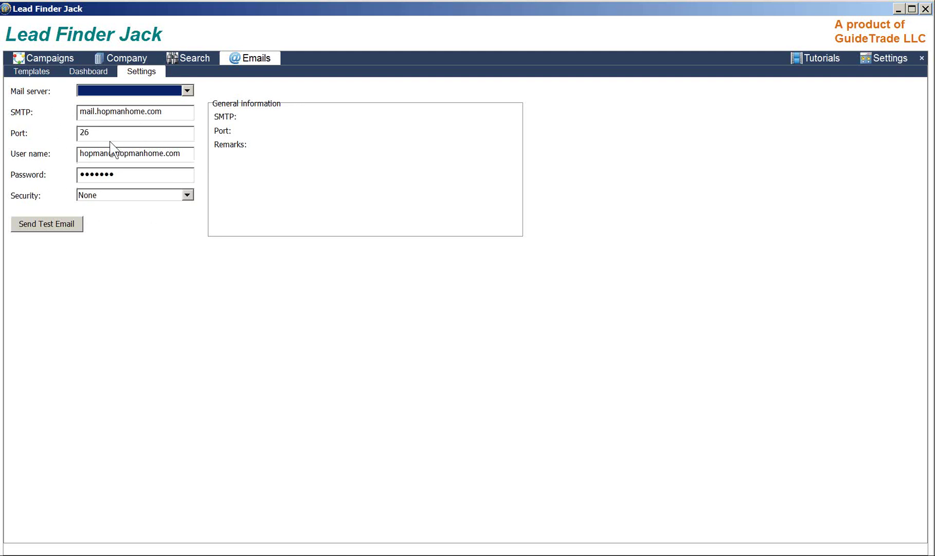
pyautogui.click(43, 72)
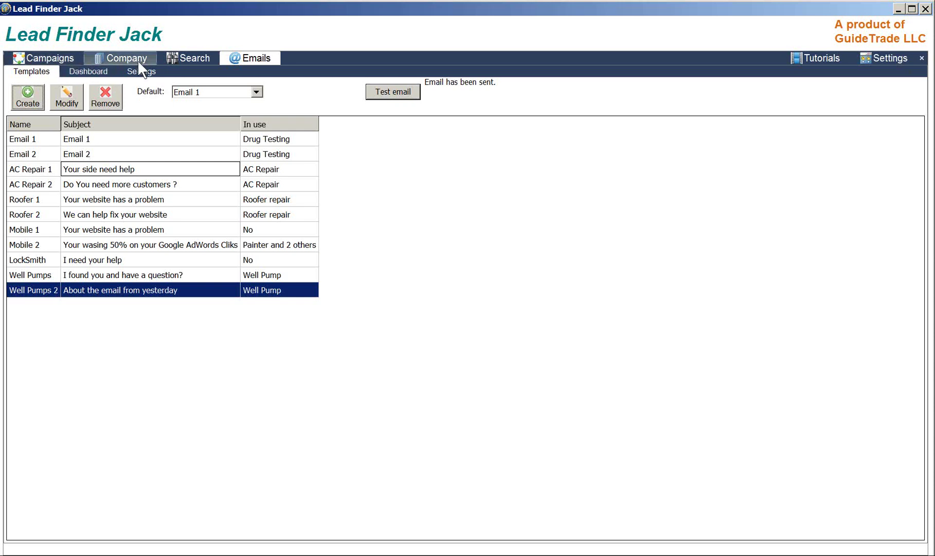
# Step: Check the Well Pump search progress and domain results, the campaign's lead list and the general program settings
pyautogui.click(178, 59)
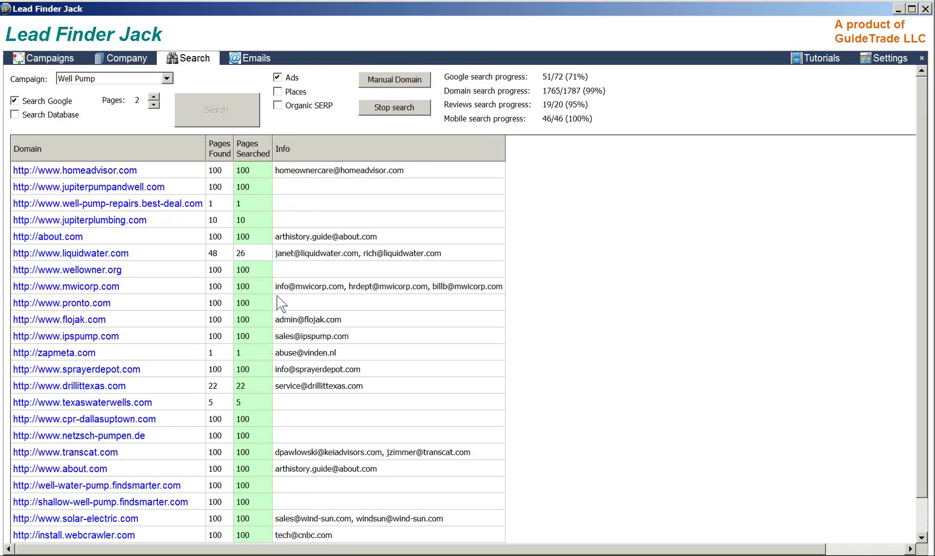
pyautogui.scroll(-3, 924, 270)
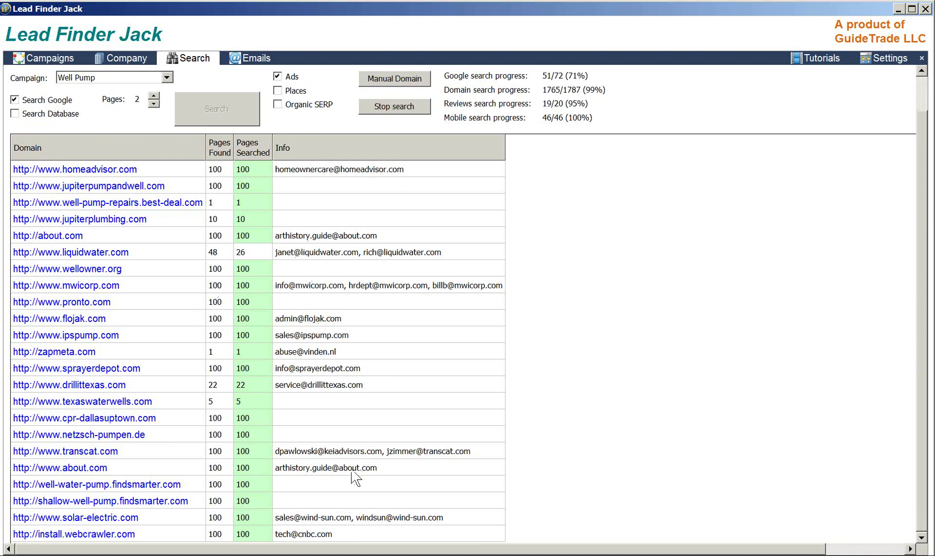
pyautogui.click(52, 60)
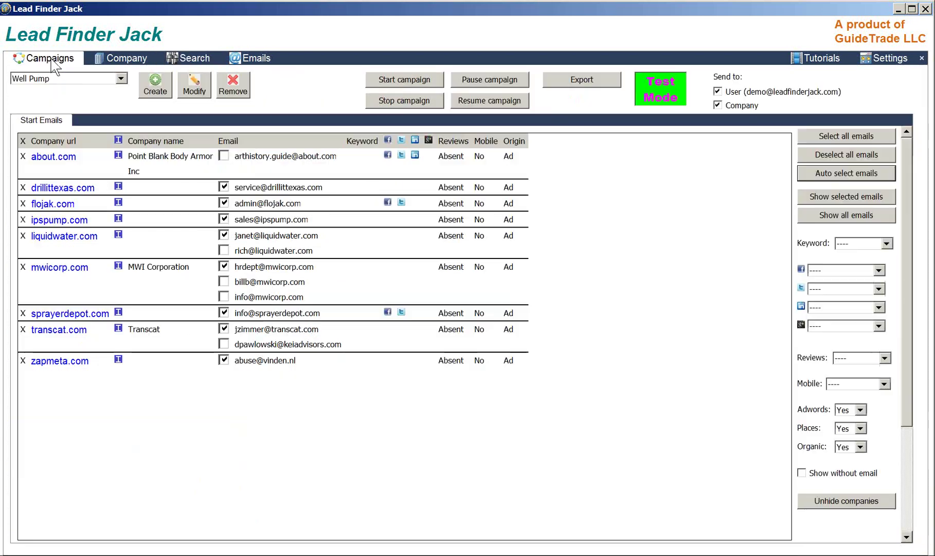
pyautogui.click(193, 59)
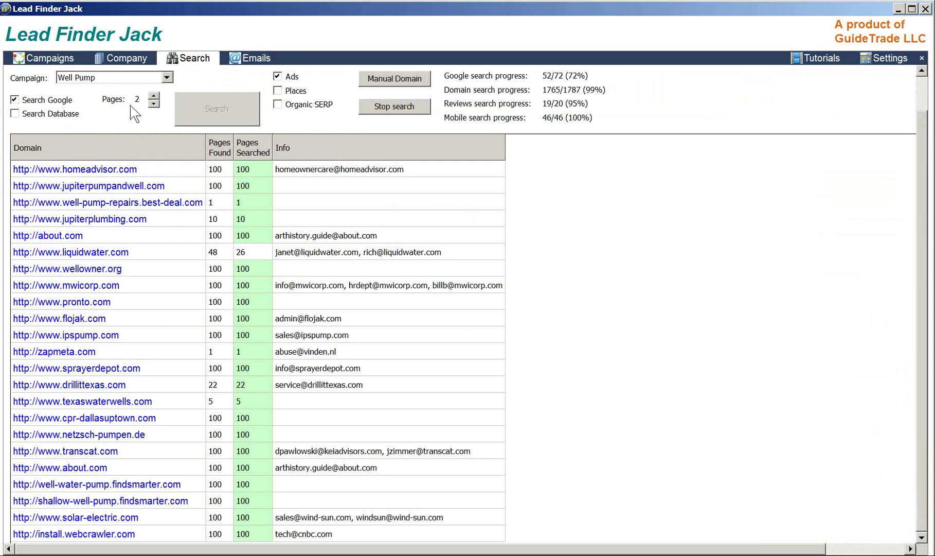
pyautogui.click(58, 59)
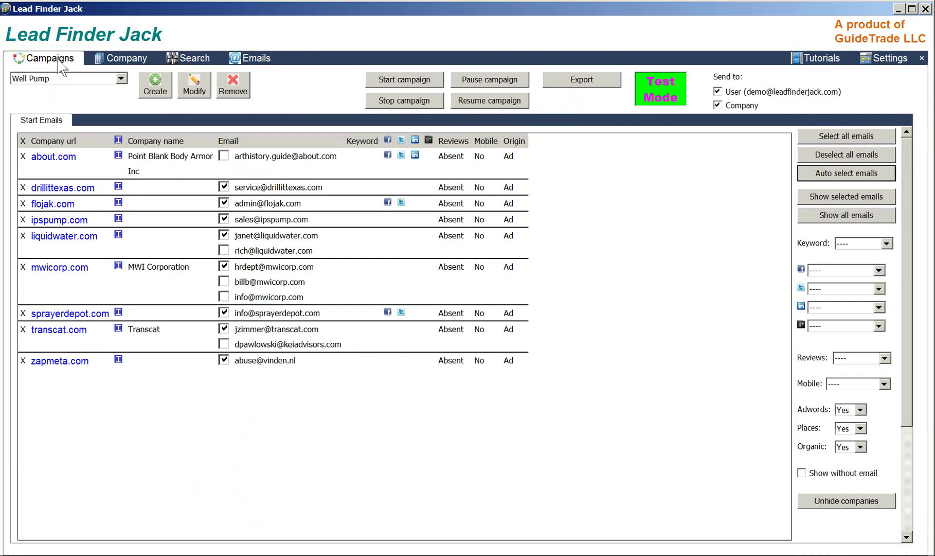
pyautogui.click(57, 59)
pyautogui.click(874, 60)
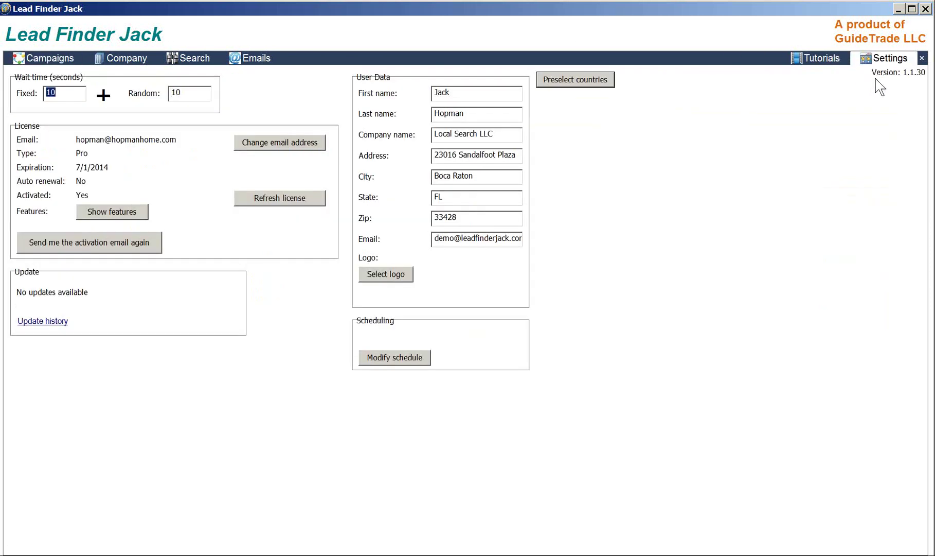
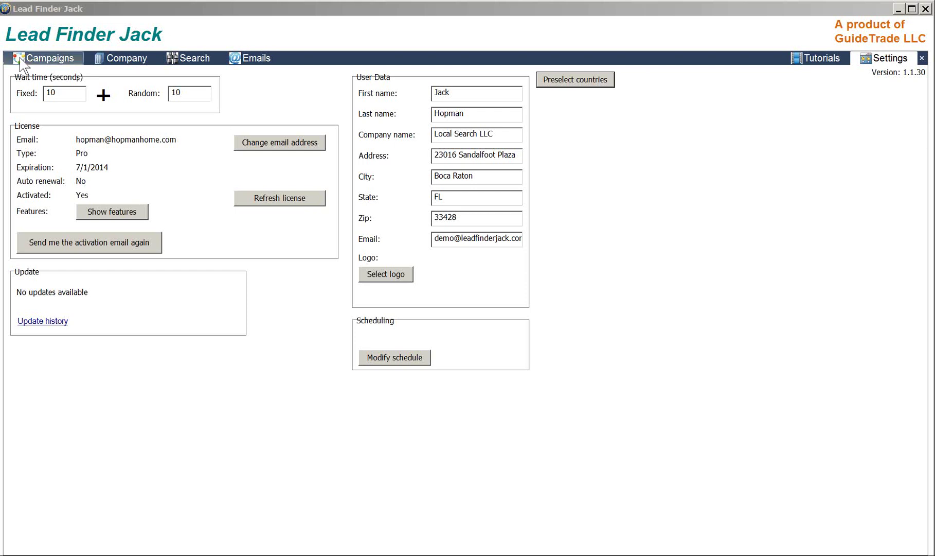
# Step: Review the Well Pump campaign's keywords, locations and scheduled emails, and check the options of the mobile website filter
pyautogui.click(41, 57)
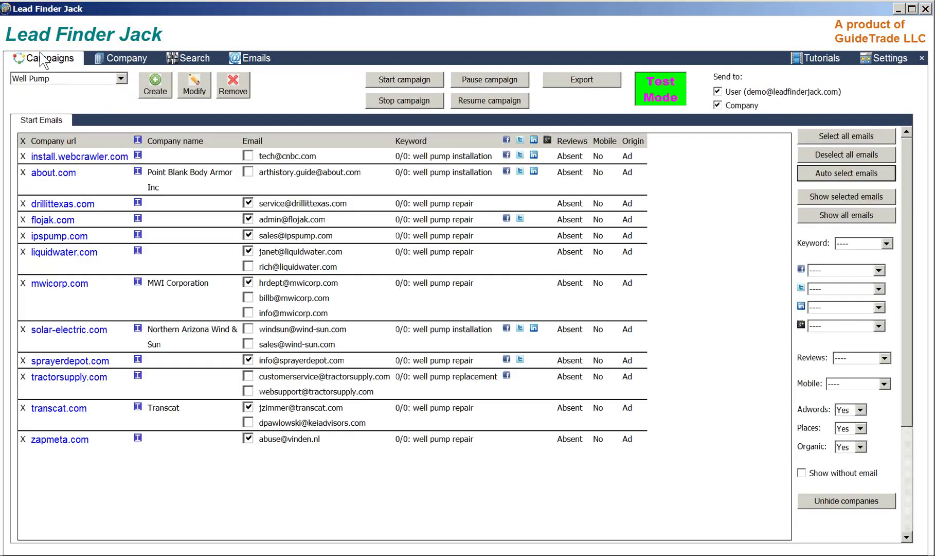
pyautogui.click(194, 85)
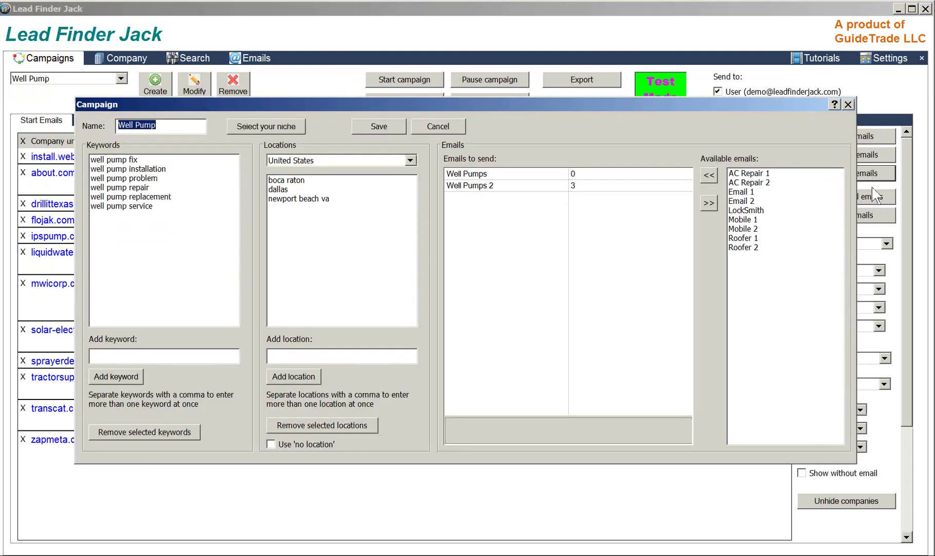
pyautogui.click(848, 105)
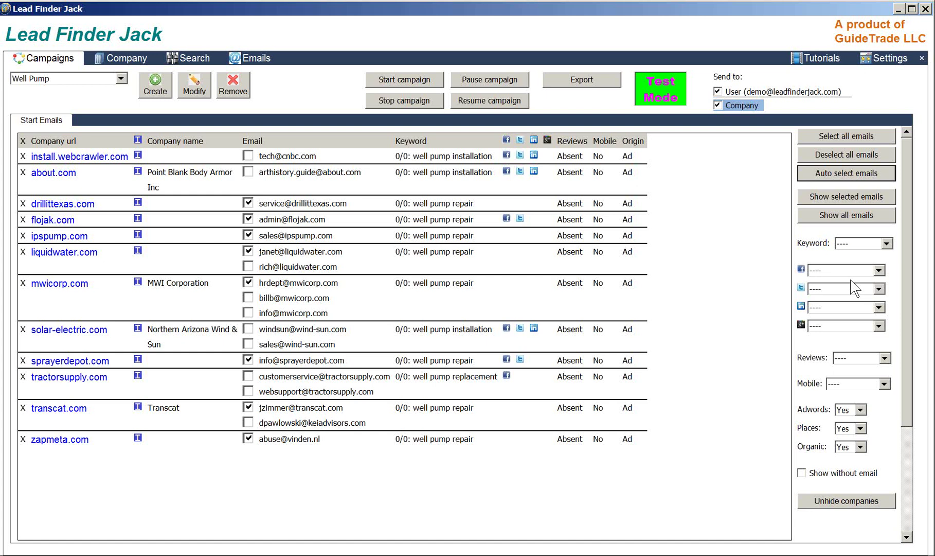
pyautogui.click(884, 384)
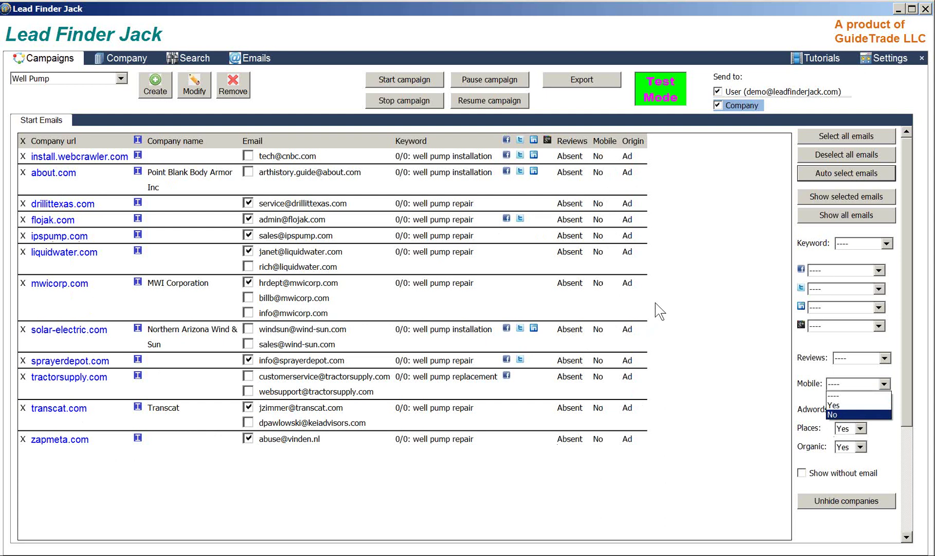
pyautogui.click(786, 375)
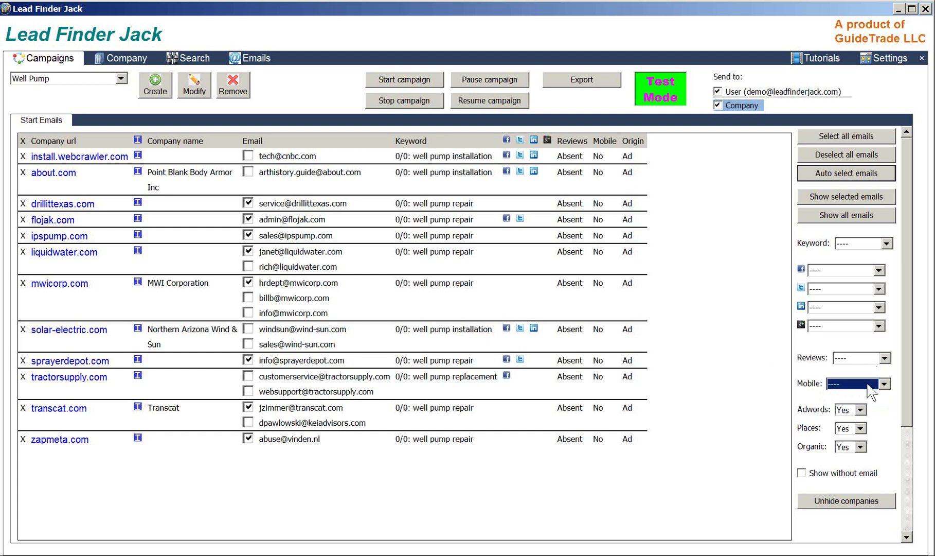
# Step: Include organic SERP results in the Well Pump campaign's search options
pyautogui.click(188, 58)
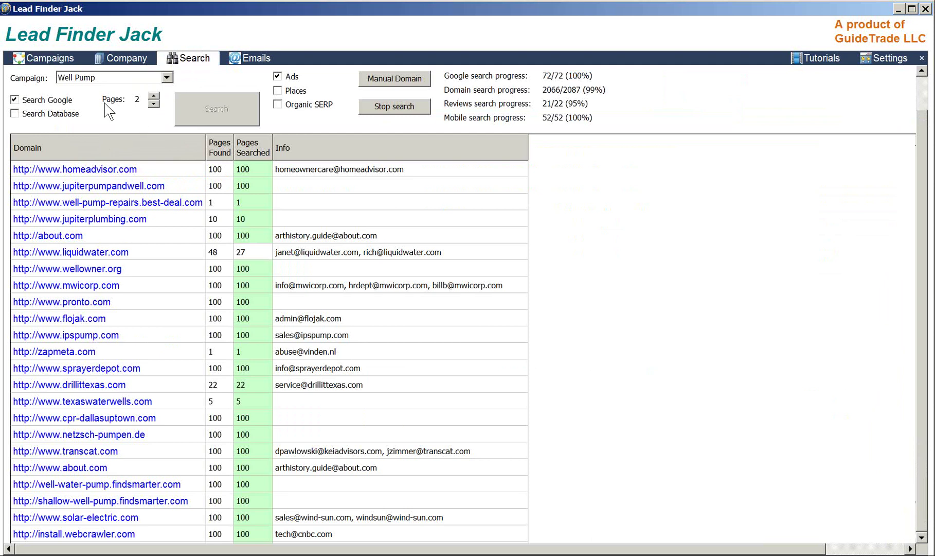
pyautogui.click(278, 104)
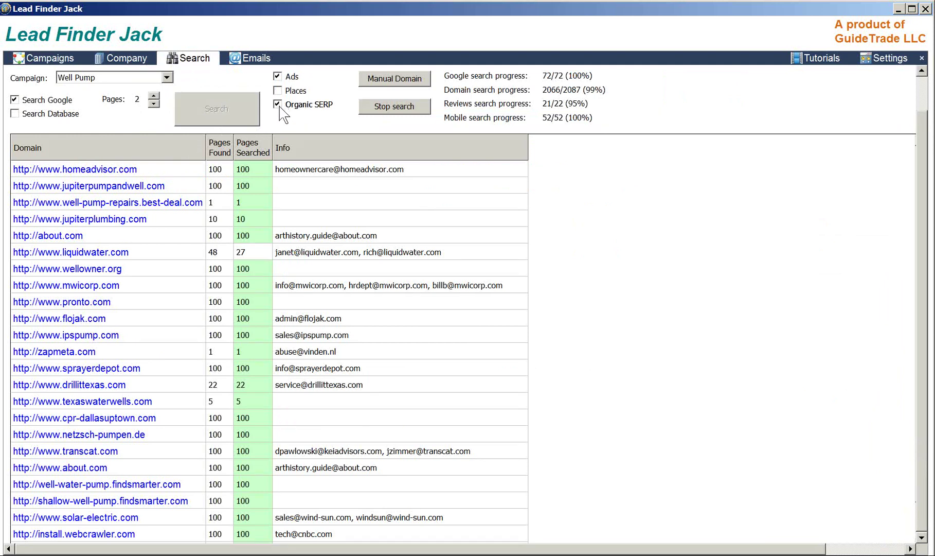
pyautogui.click(154, 96)
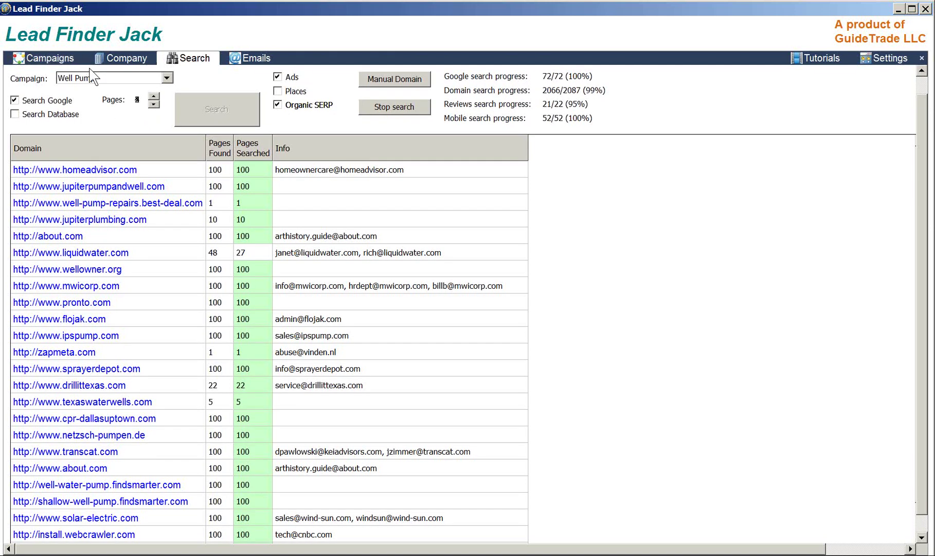
pyautogui.click(51, 58)
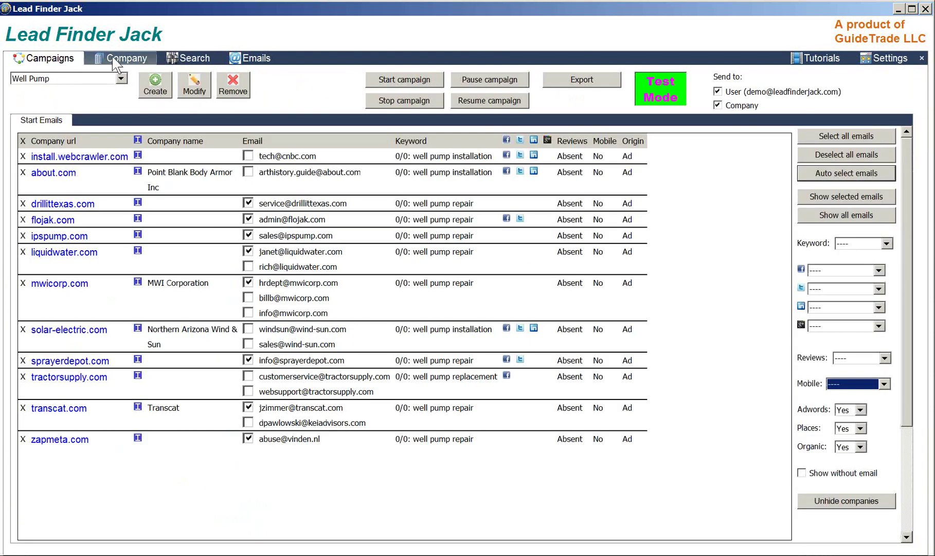
# Step: Inspect the company details and sent emails of ipspump.com and zapmeta.com from the Well Pump lead list
pyautogui.click(185, 57)
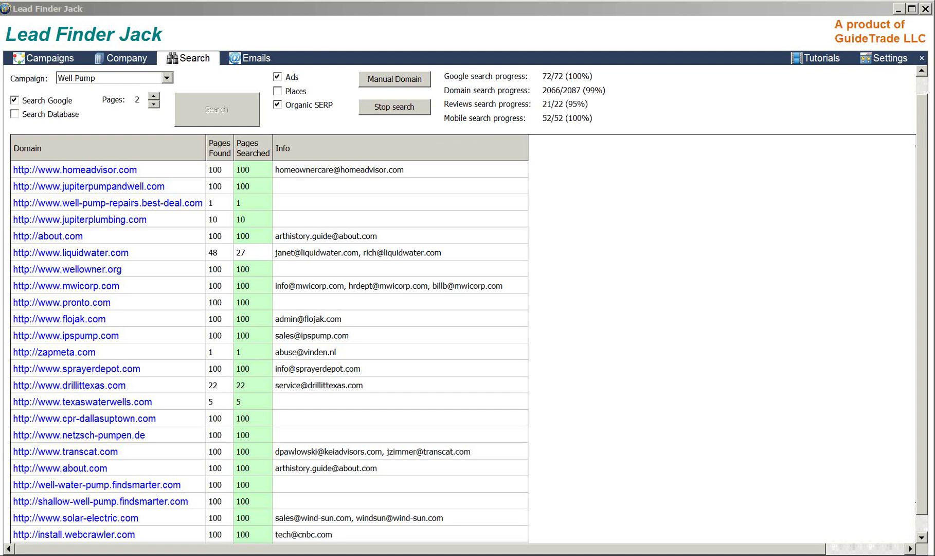
pyautogui.click(48, 58)
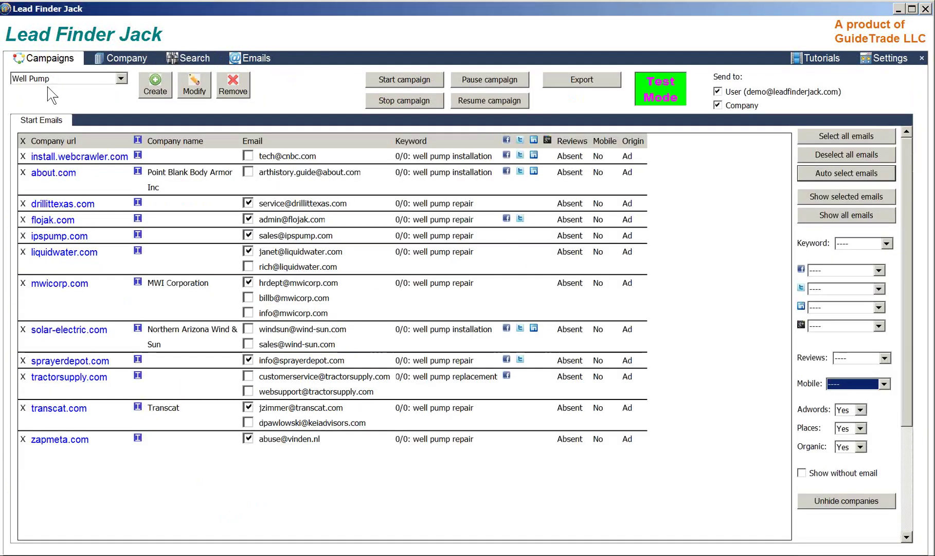
pyautogui.click(138, 236)
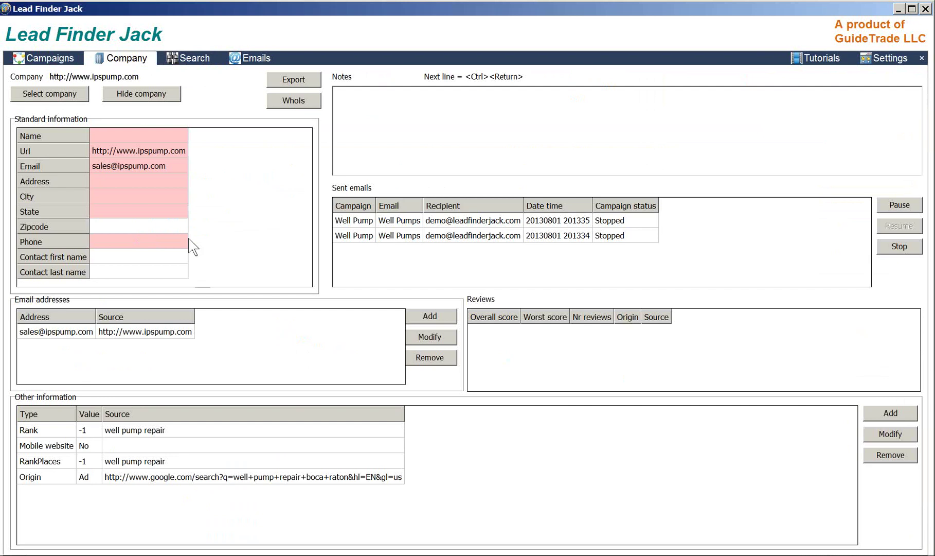
pyautogui.click(65, 58)
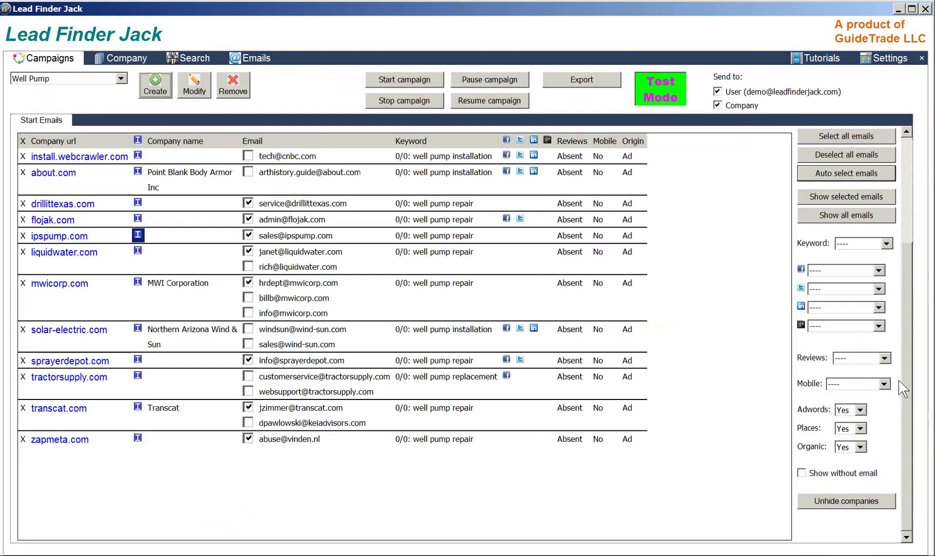
pyautogui.scroll(-1, 899, 380)
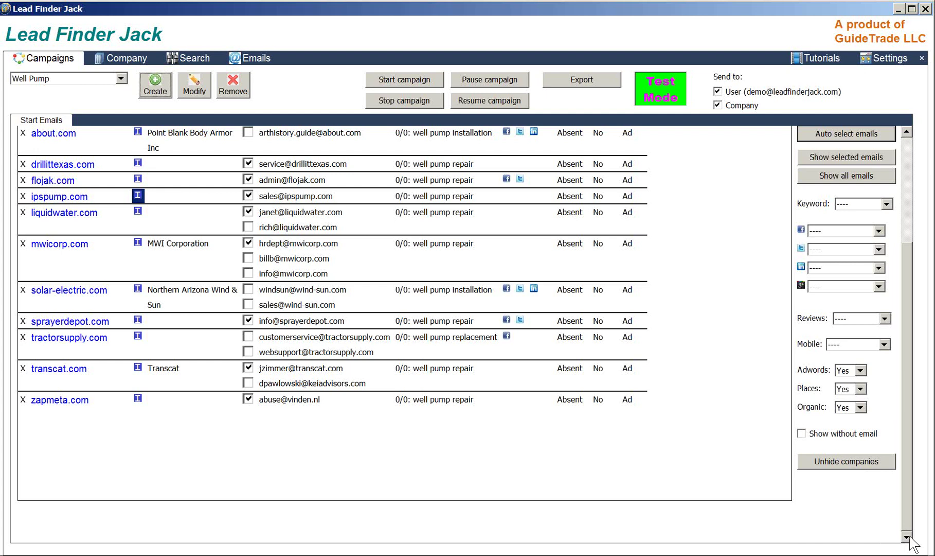
pyautogui.click(137, 398)
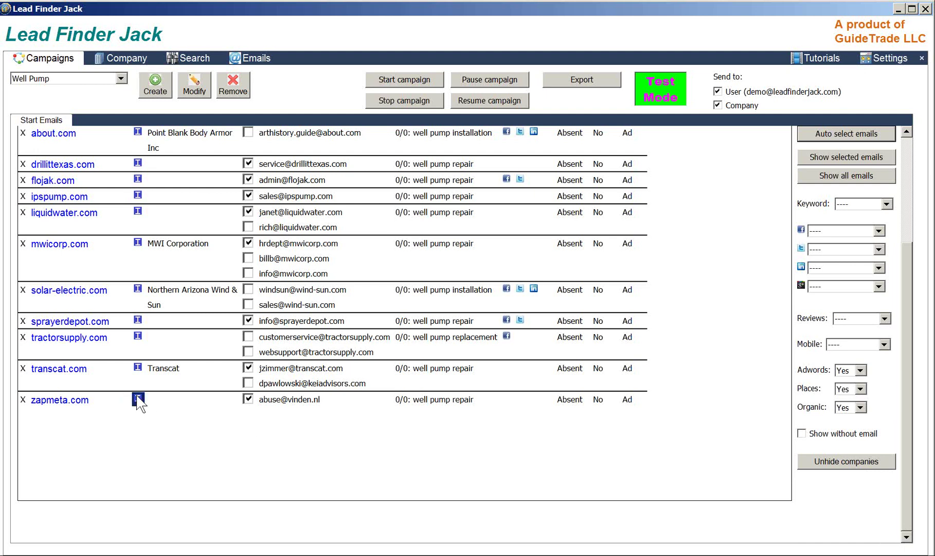
pyautogui.click(137, 399)
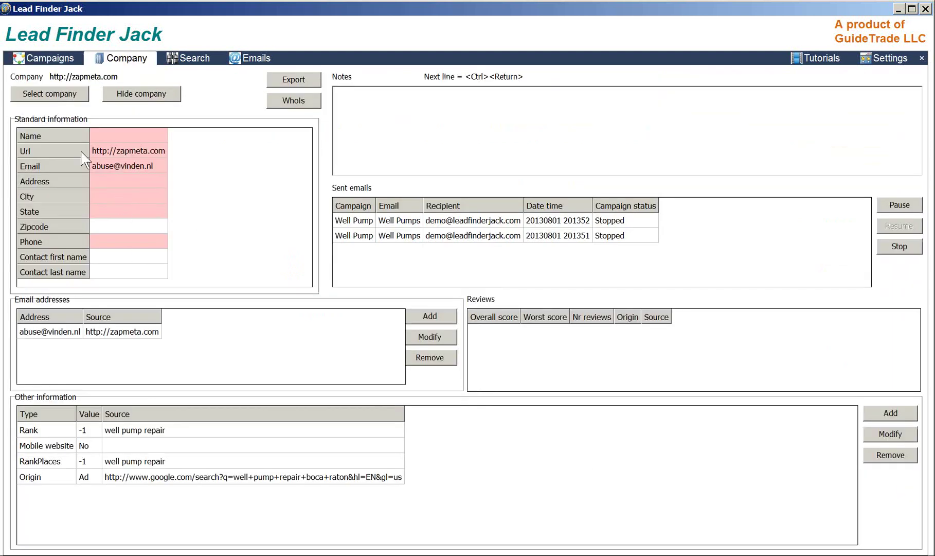
pyautogui.click(43, 59)
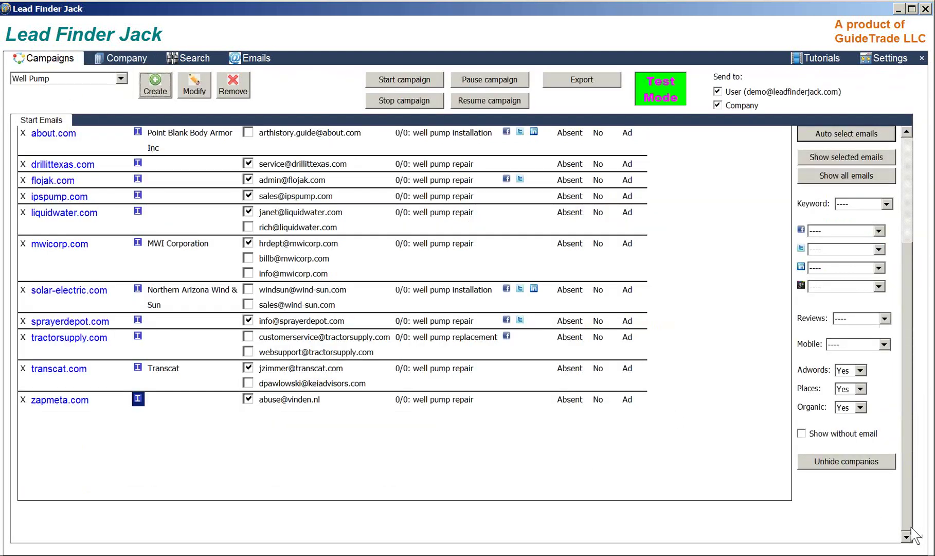